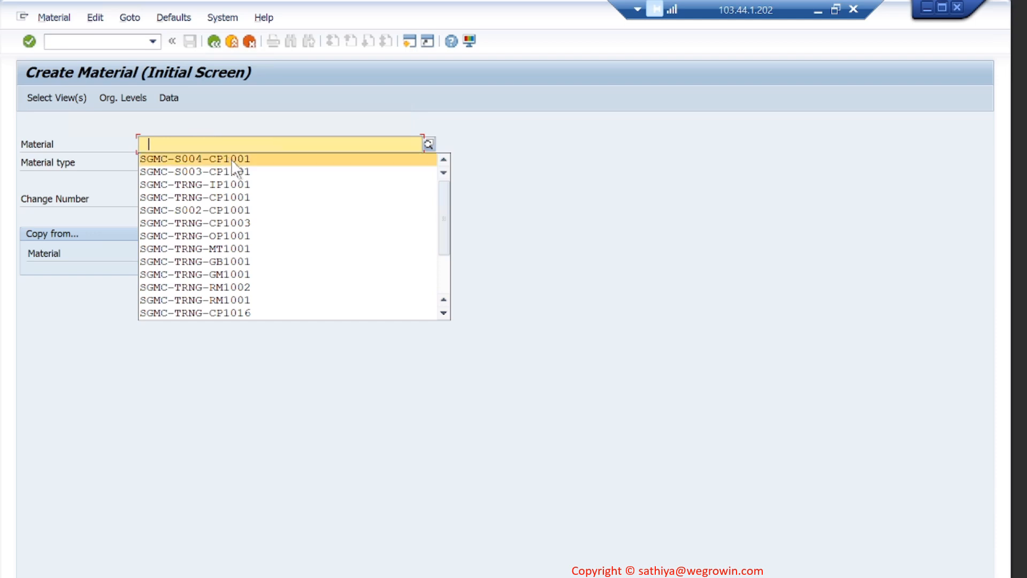
# Start creating material SGMC-S004-CP1001, adding MRP 3 to the default views and accepting plant 1710 with storage location 171A.
pyautogui.click(230, 161)
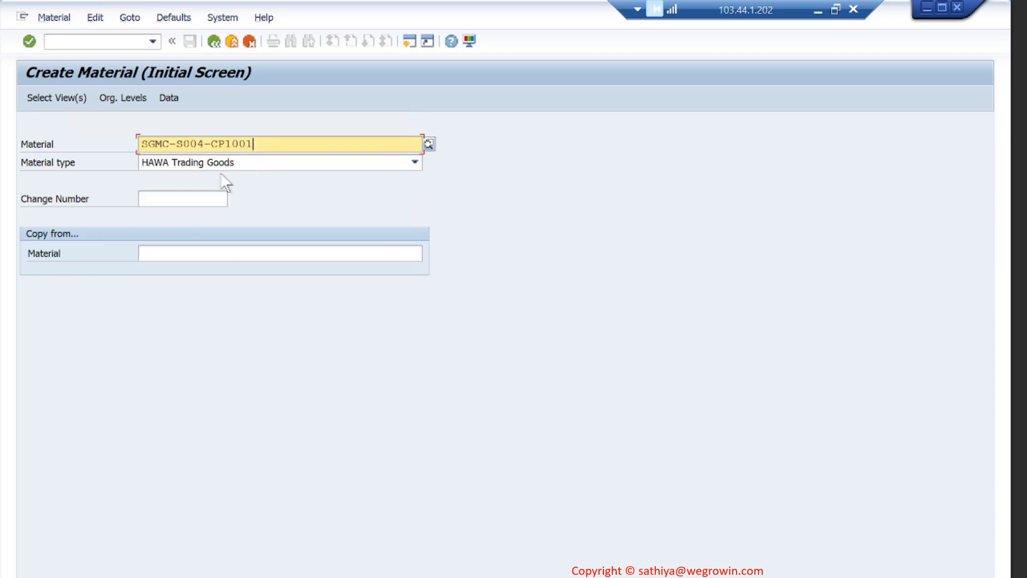
pyautogui.press('Return')
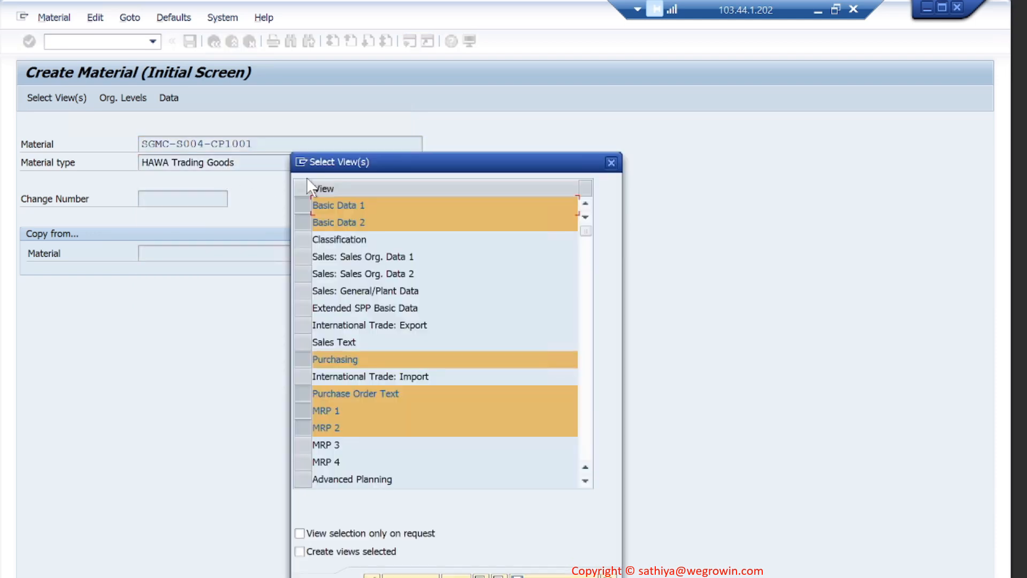
pyautogui.moveTo(442, 172); pyautogui.dragTo(496, 65)
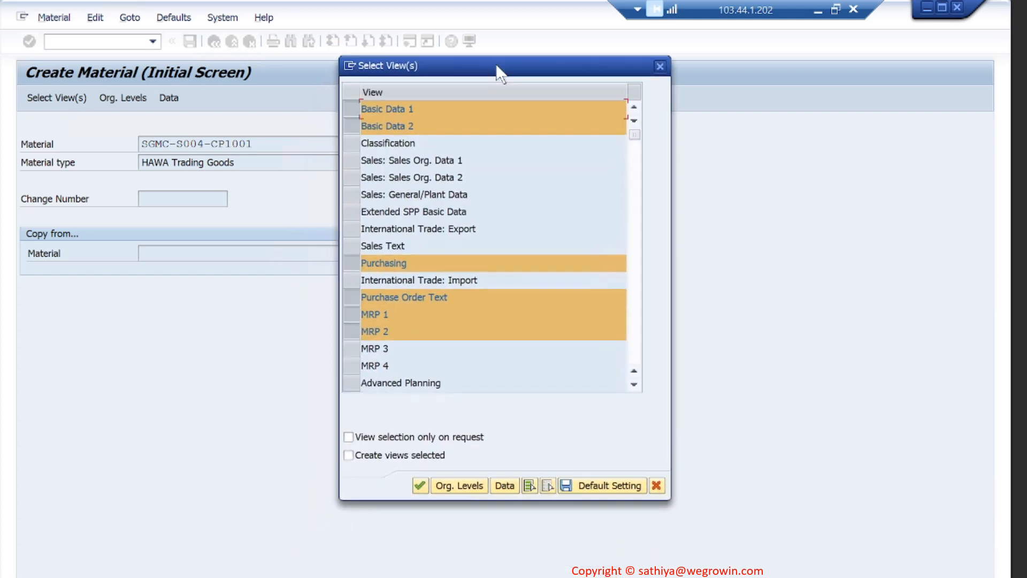
pyautogui.click(352, 348)
pyautogui.click(628, 489)
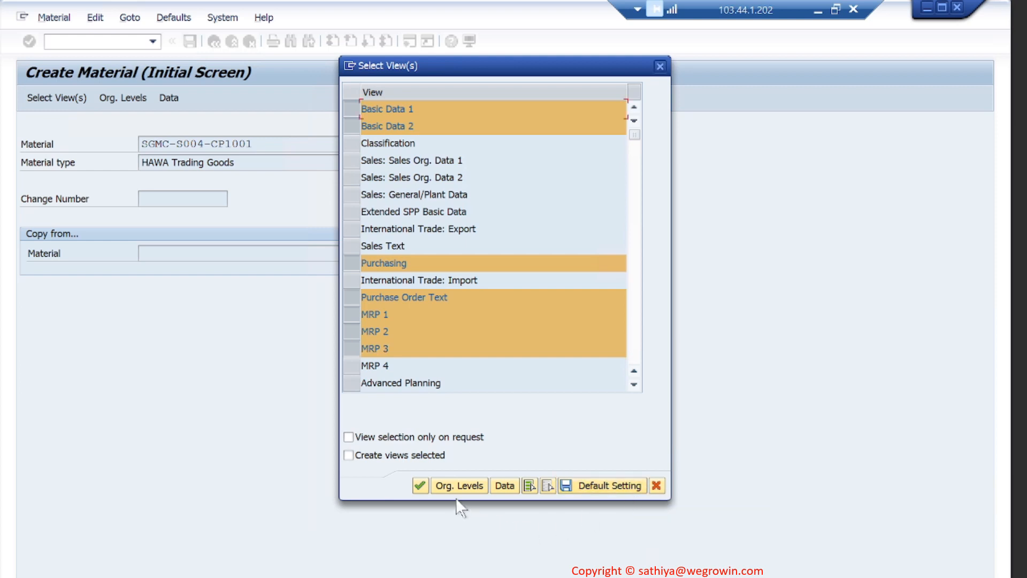
pyautogui.click(422, 485)
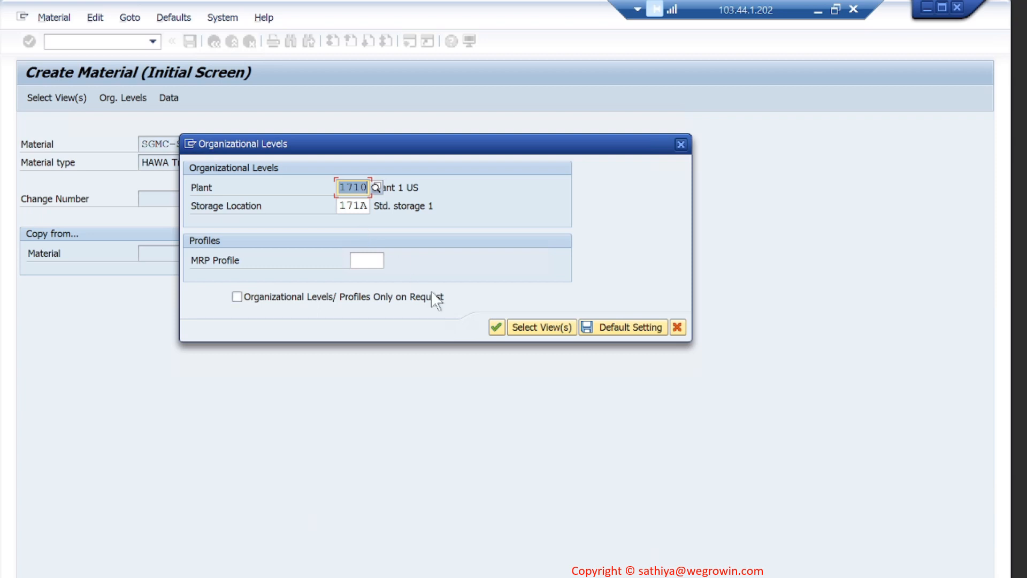
pyautogui.click(495, 329)
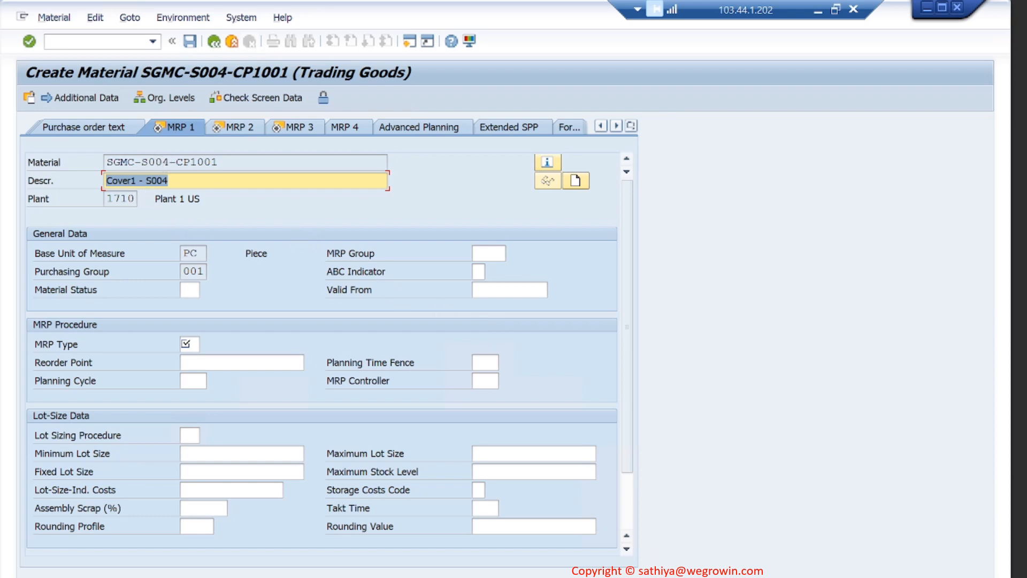
# Open the Display Material transaction MM03 in a new session using the command /omm03.
pyautogui.click(170, 162)
pyautogui.moveTo(170, 161); pyautogui.dragTo(140, 161)
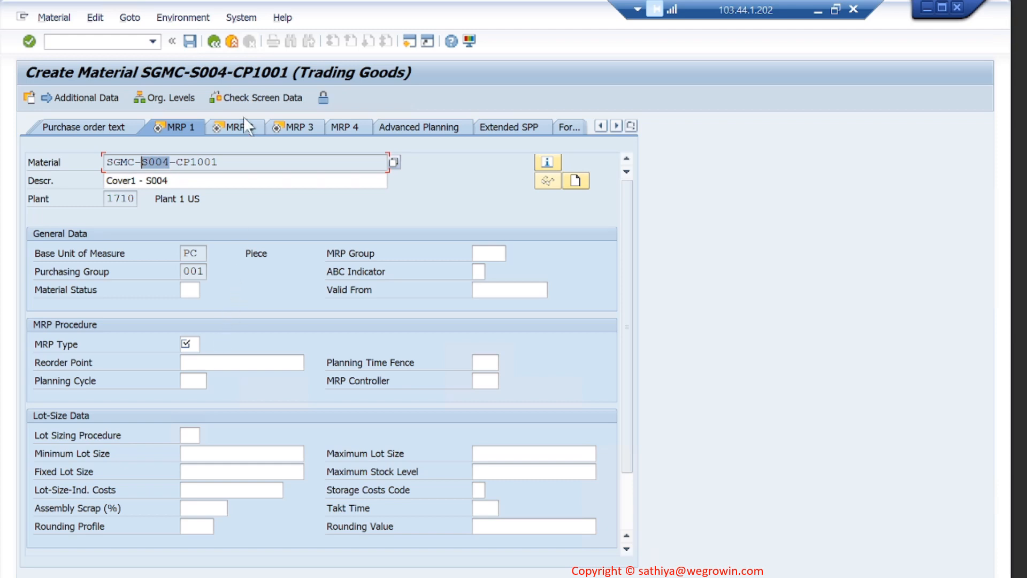
pyautogui.click(125, 42)
pyautogui.write('/omm03')
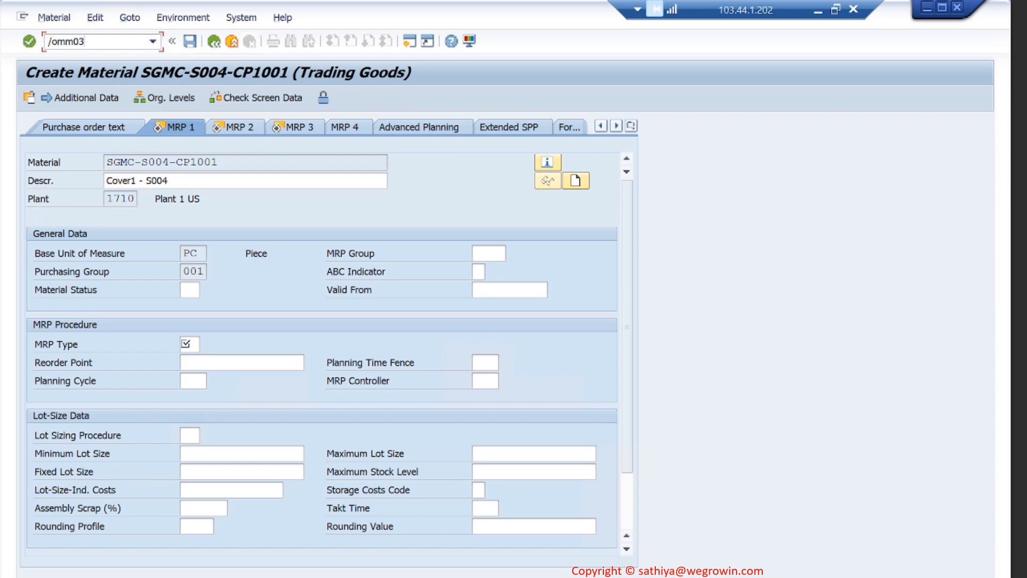
pyautogui.press('Return')
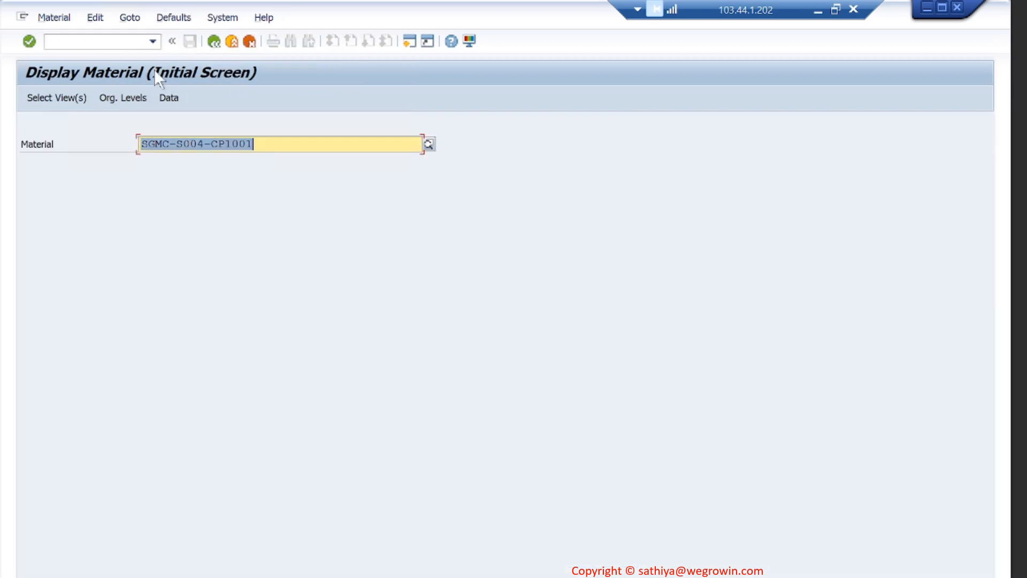
# Display material SGMC-TRNG-CP1001 with the preselected views and organizational levels.
pyautogui.press('Right')
pyautogui.press('Left')
pyautogui.press('Left')
pyautogui.press('Left')
pyautogui.press('Left')
pyautogui.press('Left')
pyautogui.press('Left')
pyautogui.press('Left')
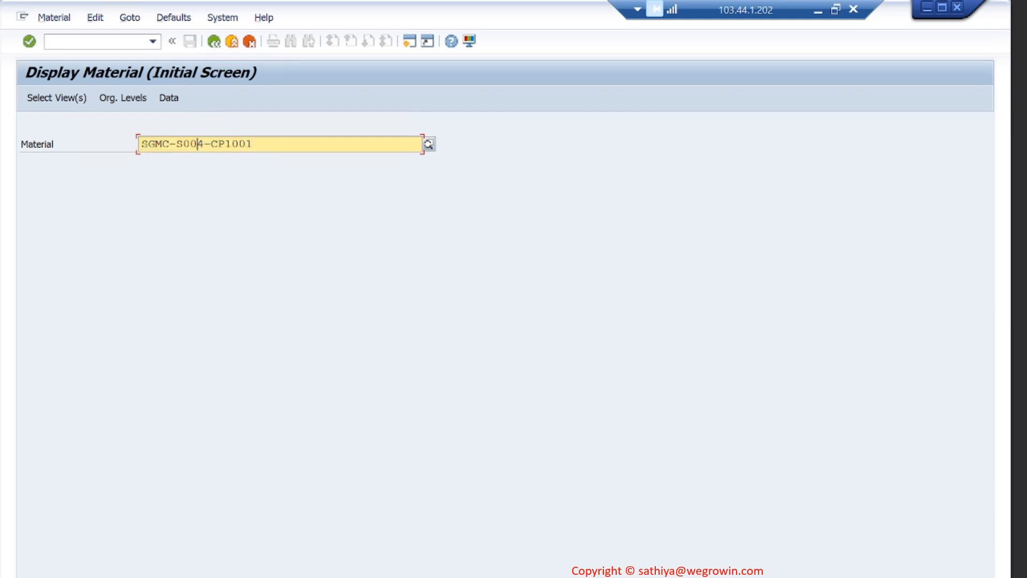
pyautogui.hotkey('shift', 'Left')
pyautogui.hotkey('shift', 'Left')
pyautogui.hotkey('shift', 'Left')
pyautogui.hotkey('shift', 'Left')
pyautogui.write('TRNG')
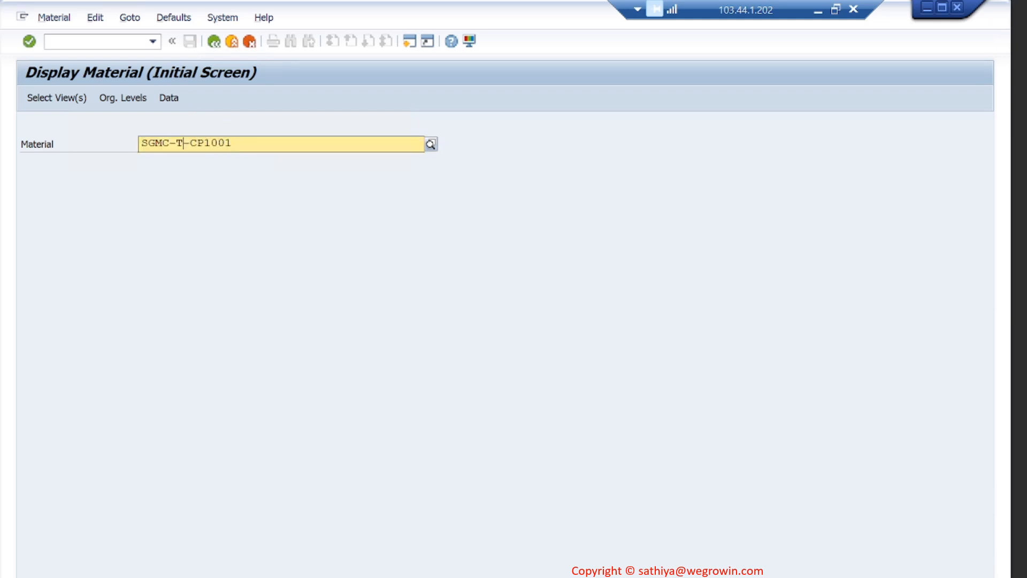
pyautogui.press('Return')
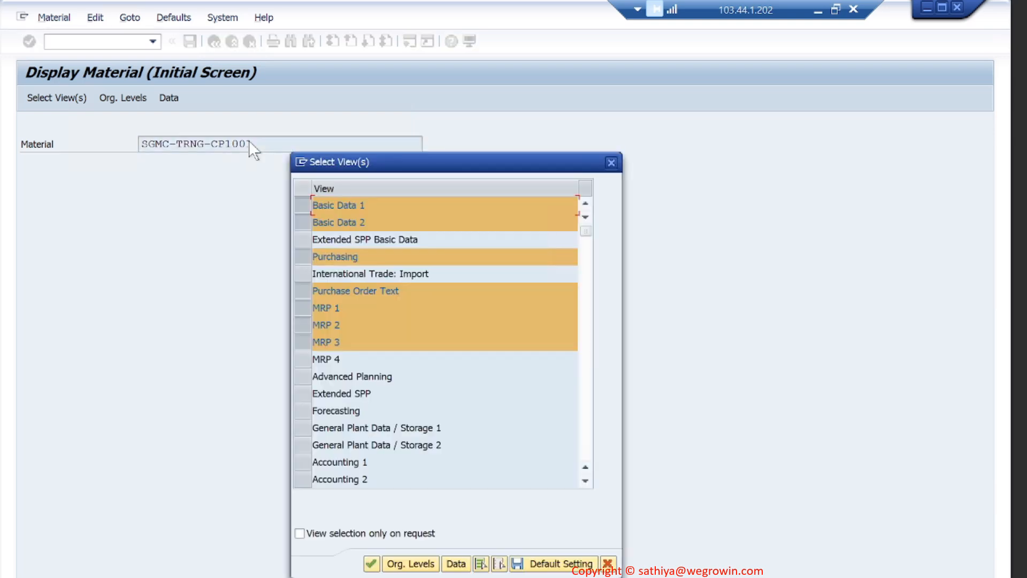
pyautogui.press('Return')
pyautogui.press('Return')
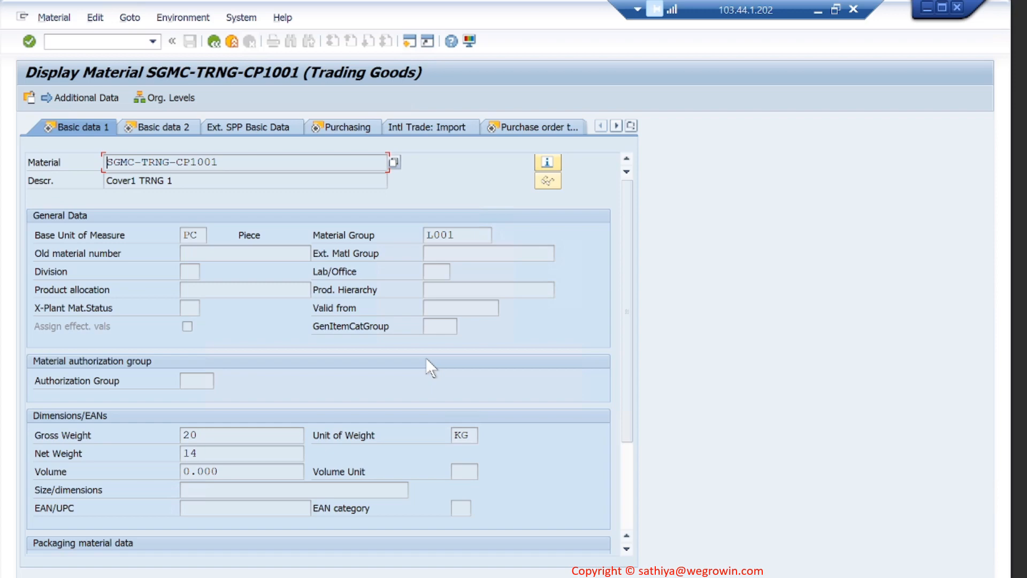
# Examine the MRP 1 view of the reference material and return to the Create Material session.
pyautogui.click(632, 126)
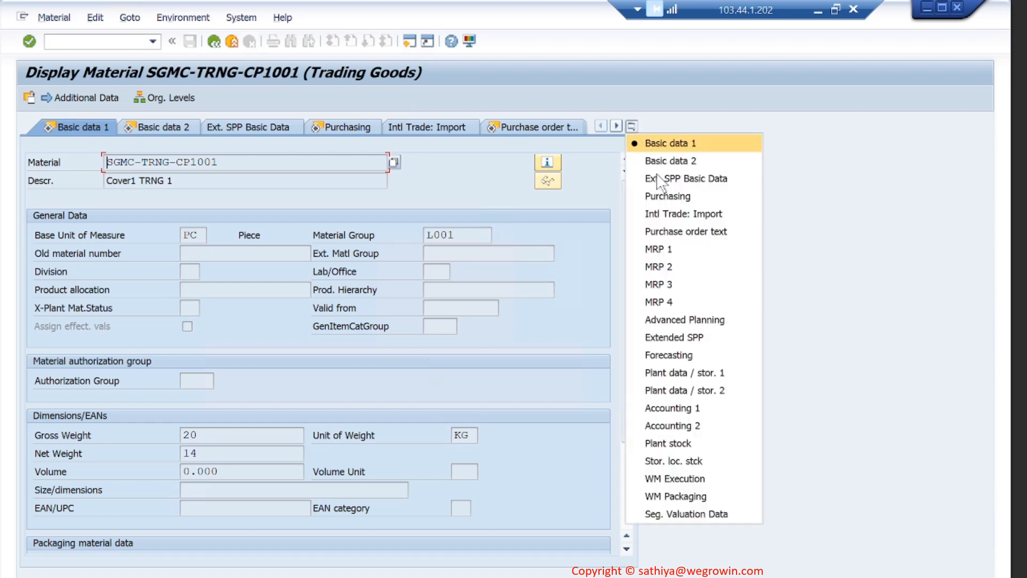
pyautogui.click(673, 248)
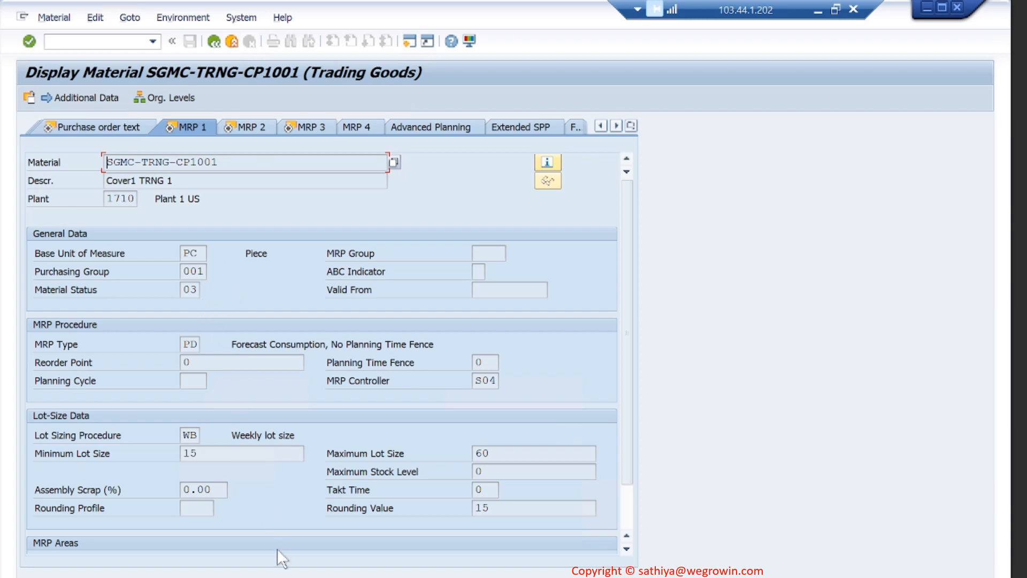
pyautogui.click(307, 524)
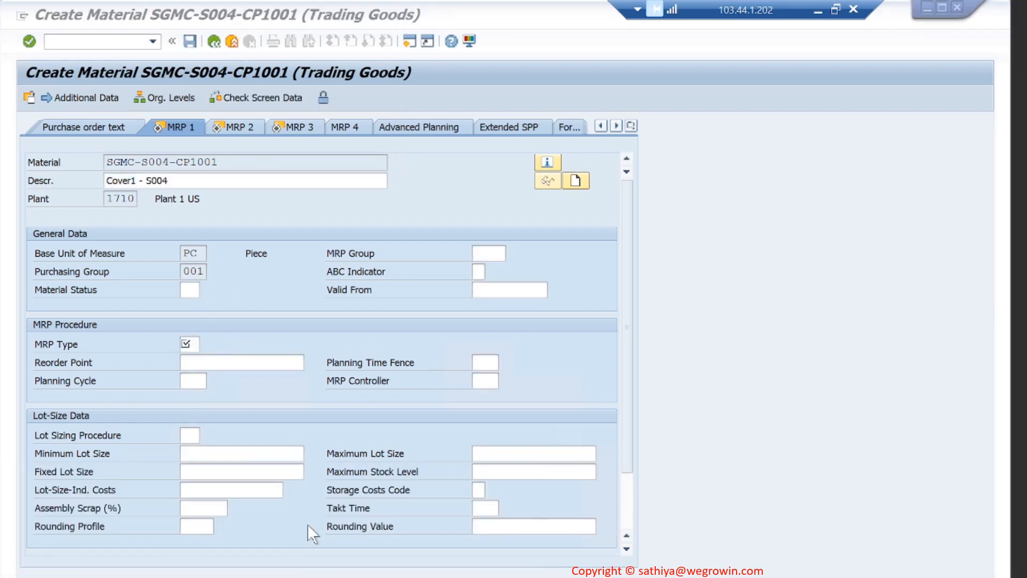
# Set the material status to 03 and the MRP type to PD, Forecast Consumption, No Planning Time Fence.
pyautogui.click(190, 289)
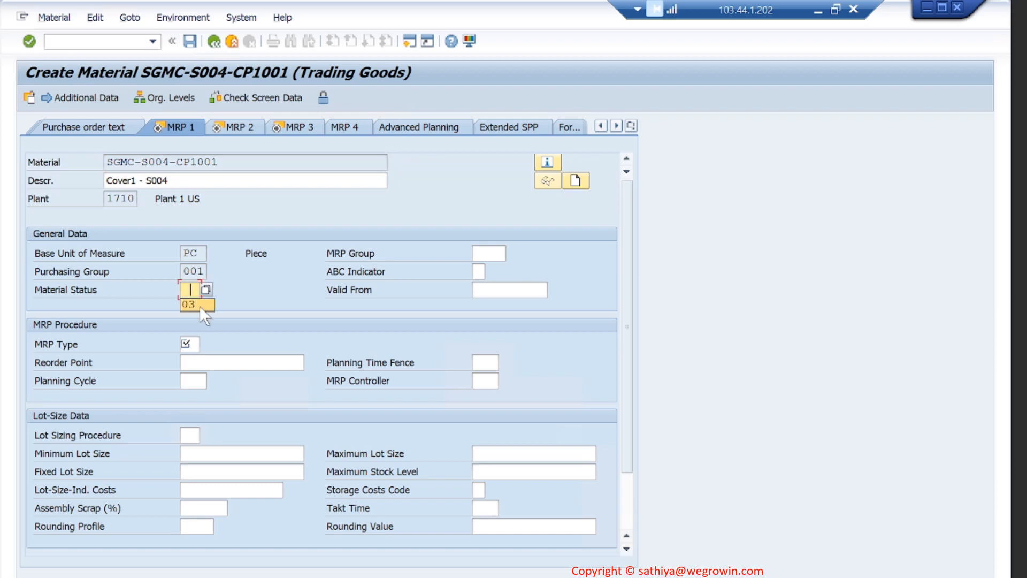
pyautogui.click(189, 344)
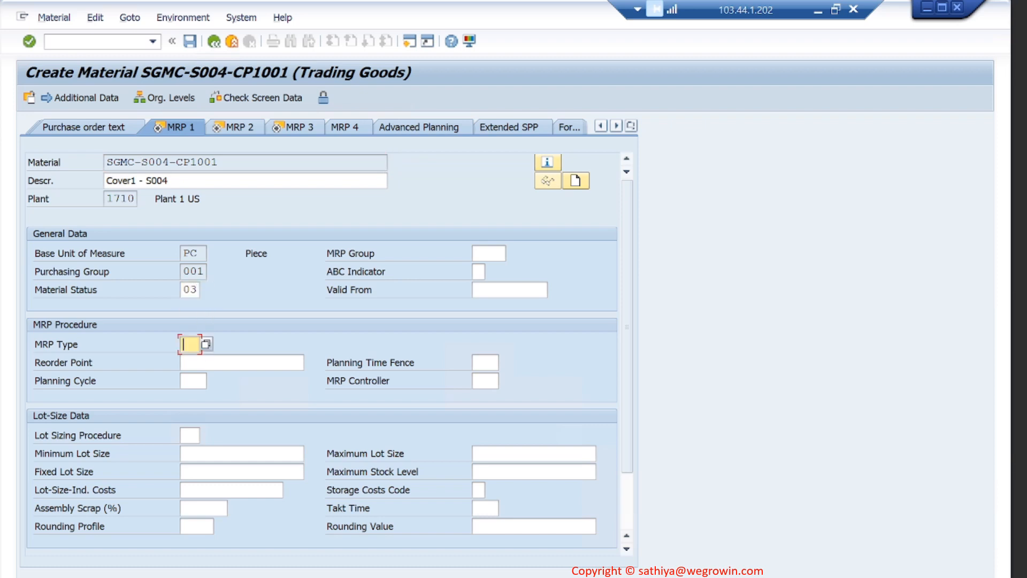
pyautogui.click(206, 343)
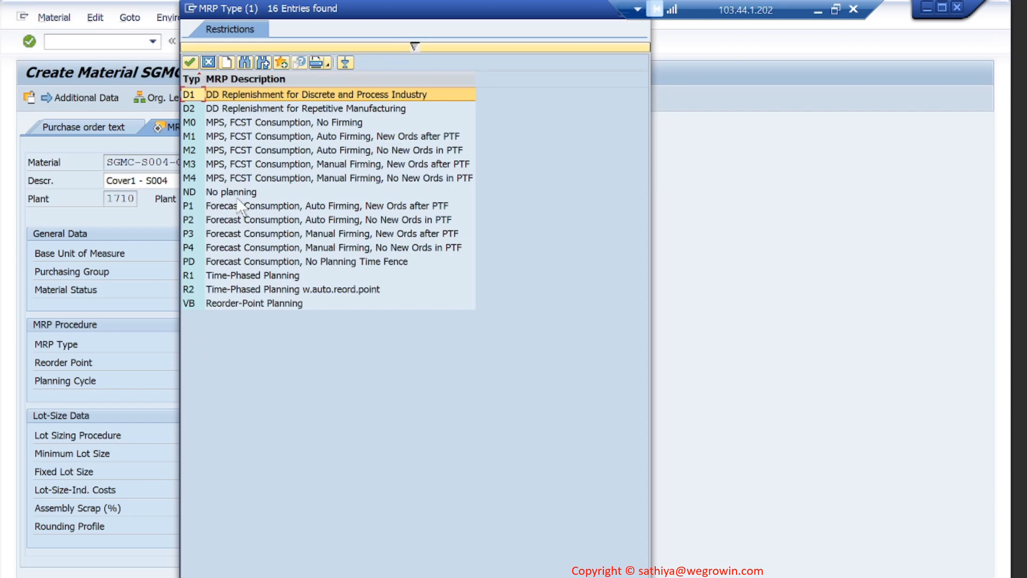
pyautogui.doubleClick(242, 262)
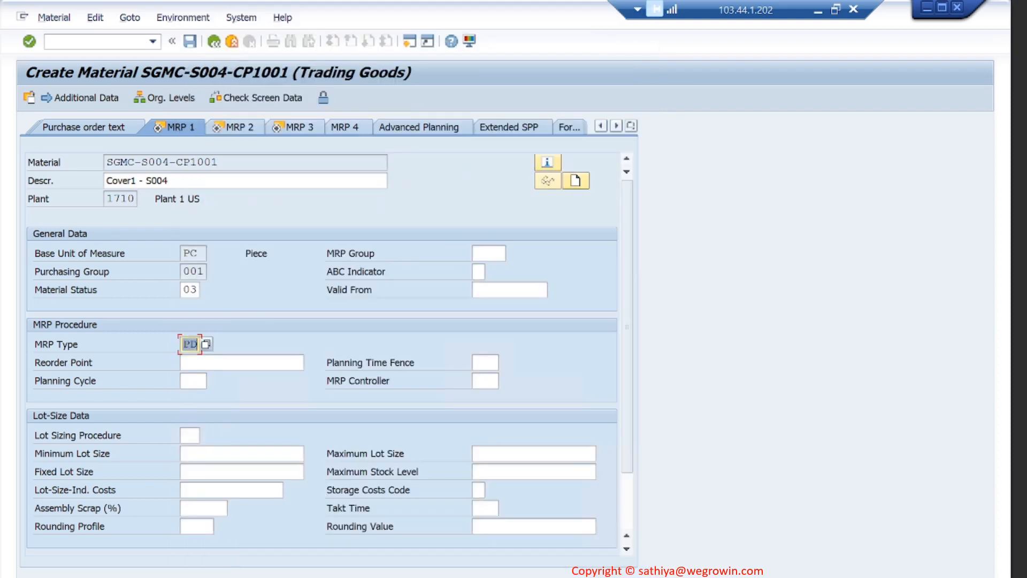
# Check the reference material's MRP 1 data and set the new material's MRP controller to S04, SGMC Trading Goods.
pyautogui.click(460, 518)
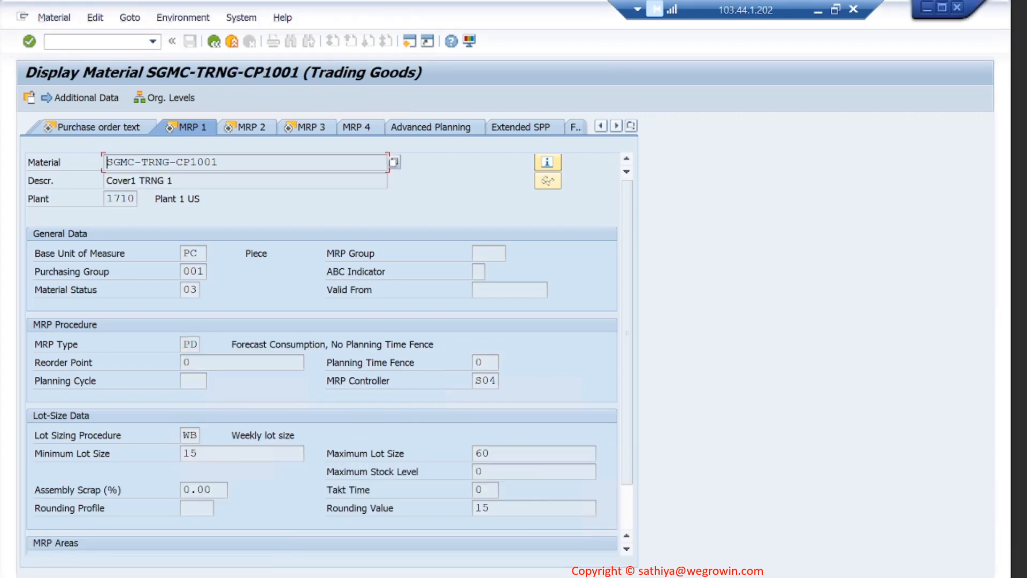
pyautogui.click(259, 554)
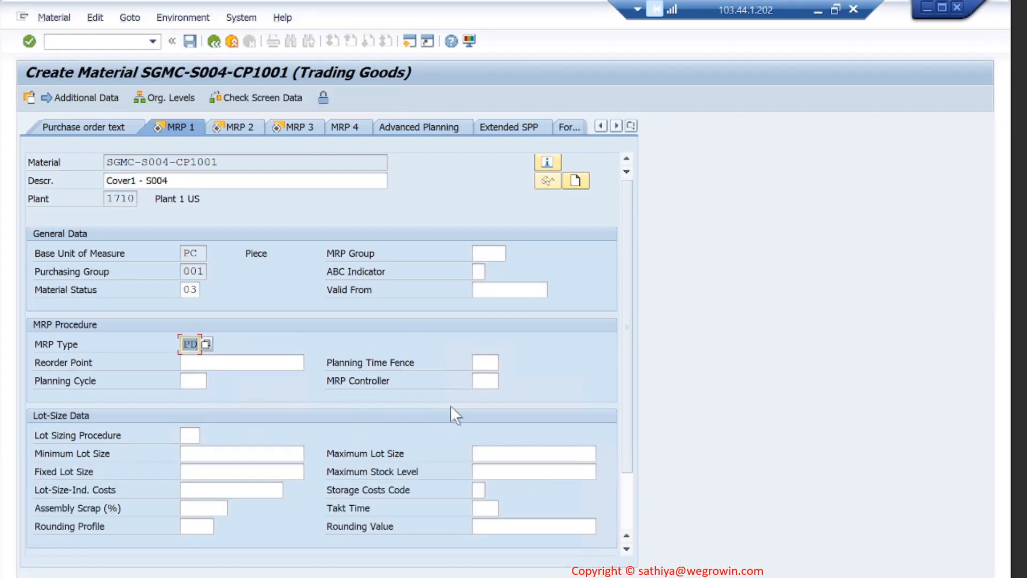
pyautogui.click(495, 379)
pyautogui.click(509, 376)
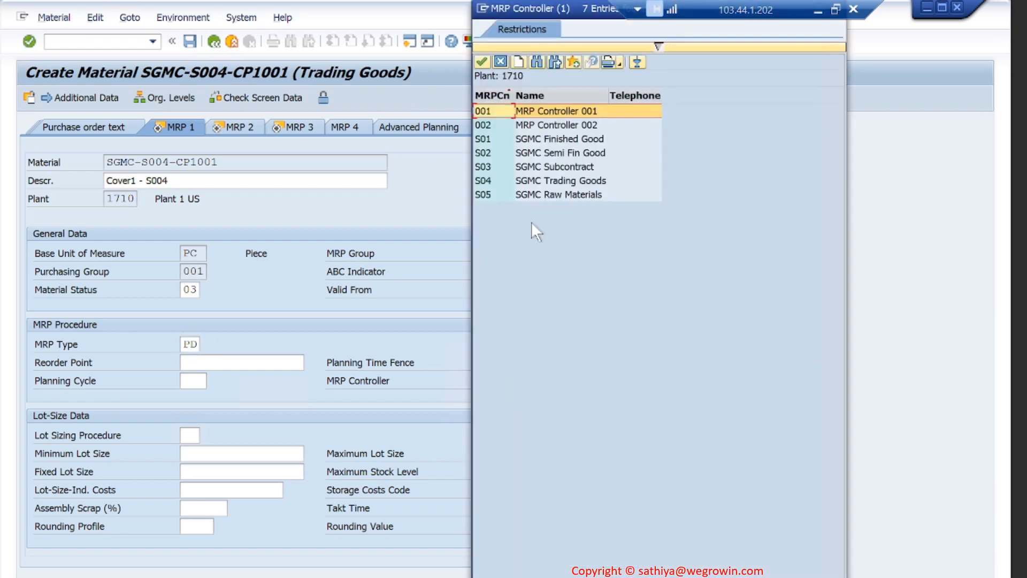
pyautogui.doubleClick(557, 179)
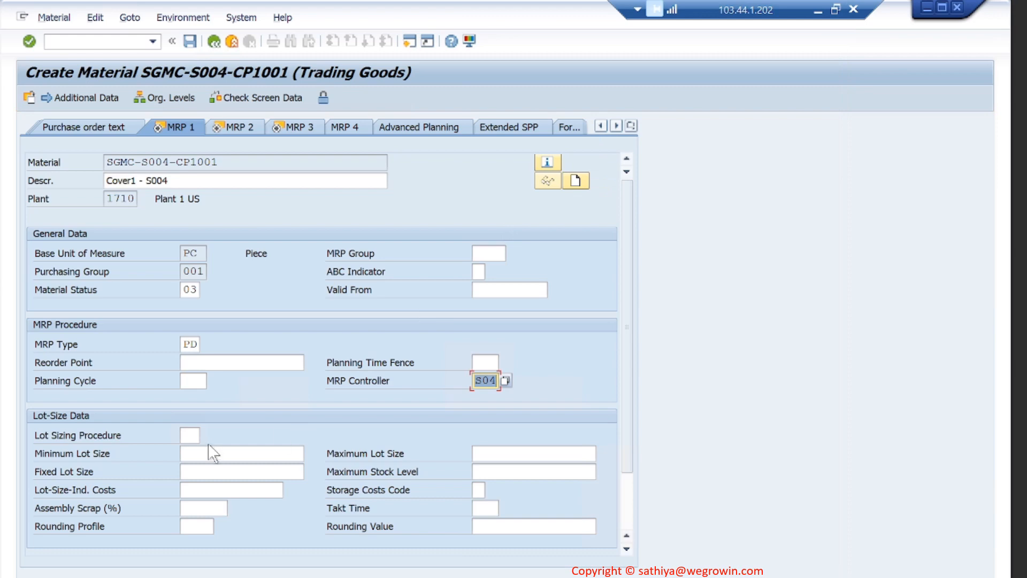
# Set the lot sizing procedure to WB and the minimum lot size to 15.
pyautogui.press('Tab')
pyautogui.click(195, 450)
pyautogui.press('Tab')
pyautogui.write('15')
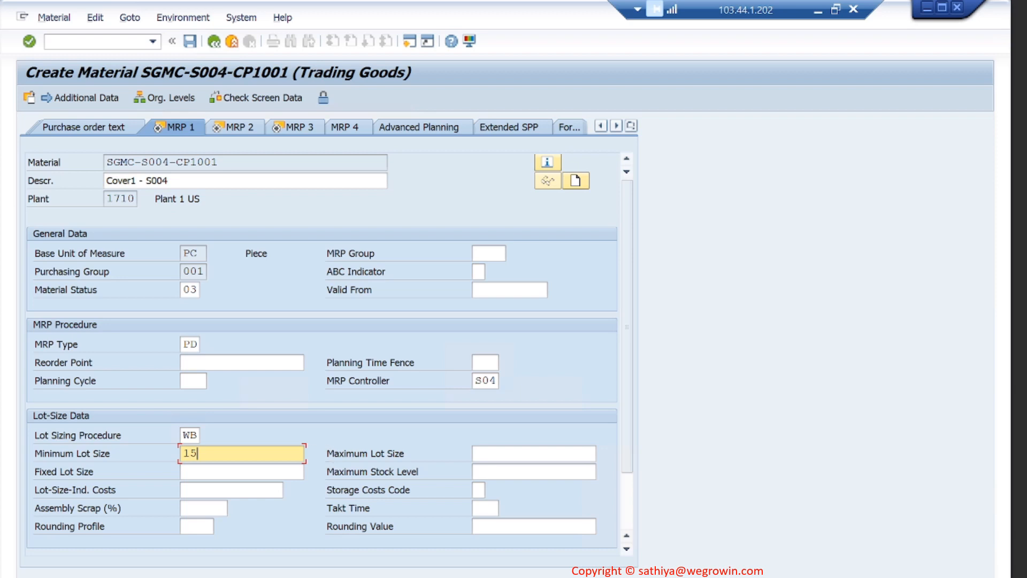
pyautogui.click(232, 435)
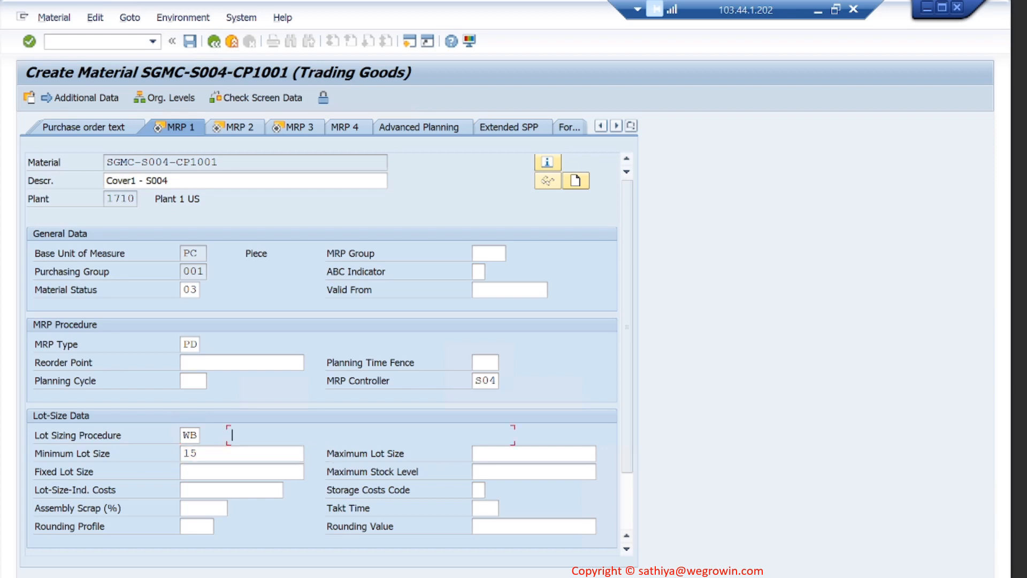
# Compare with the reference material, set maximum lot size 60 and rounding value 15, and continue to the MRP 2 view.
pyautogui.moveTo(267, 575)
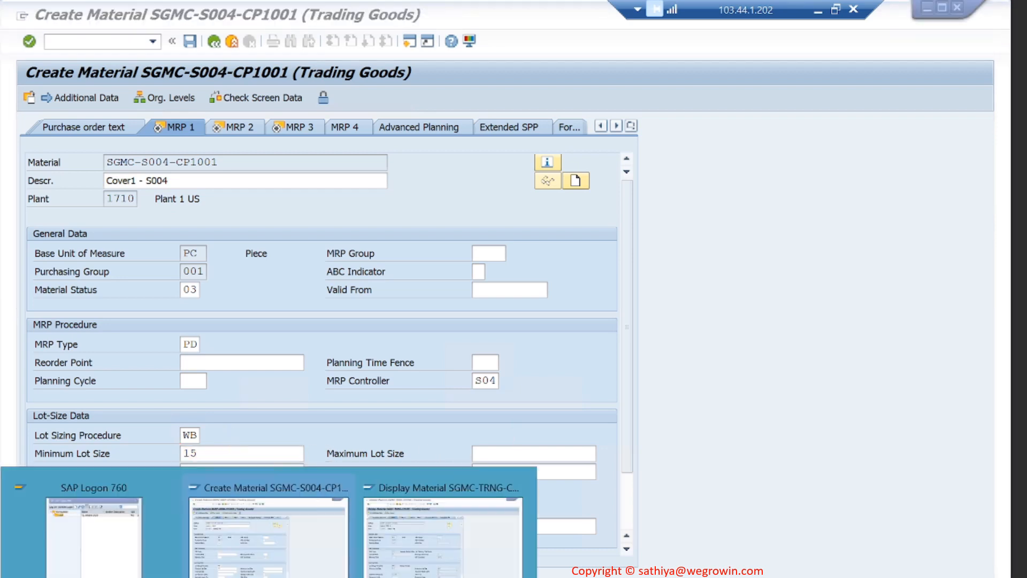
pyautogui.click(425, 571)
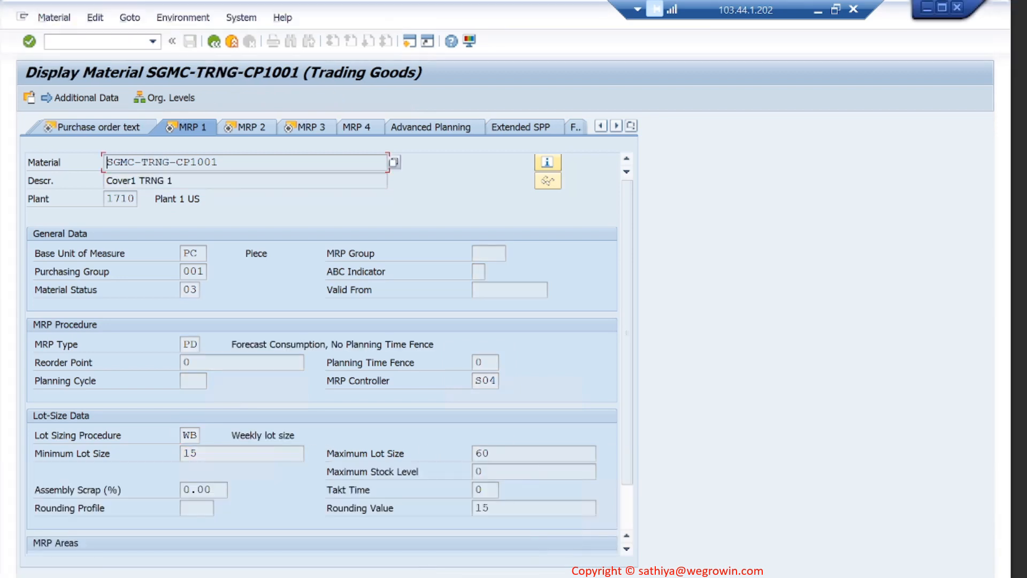
pyautogui.click(270, 563)
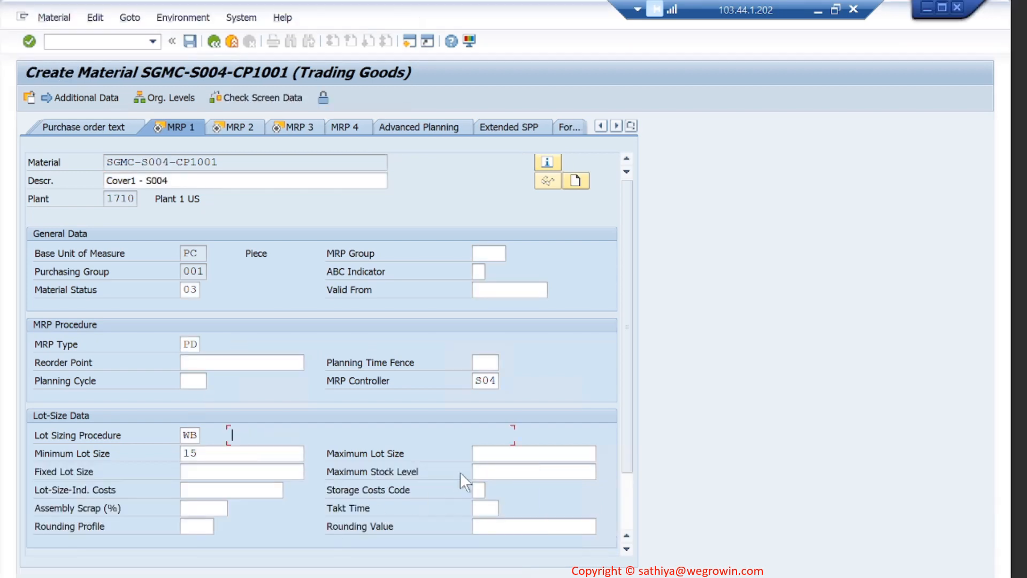
pyautogui.write('60')
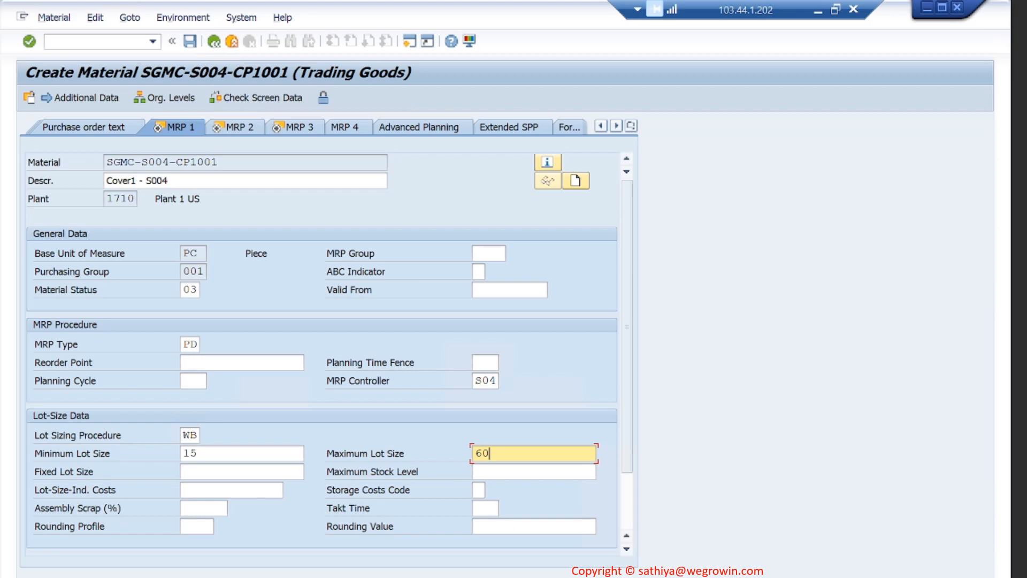
pyautogui.click(503, 527)
pyautogui.write('15')
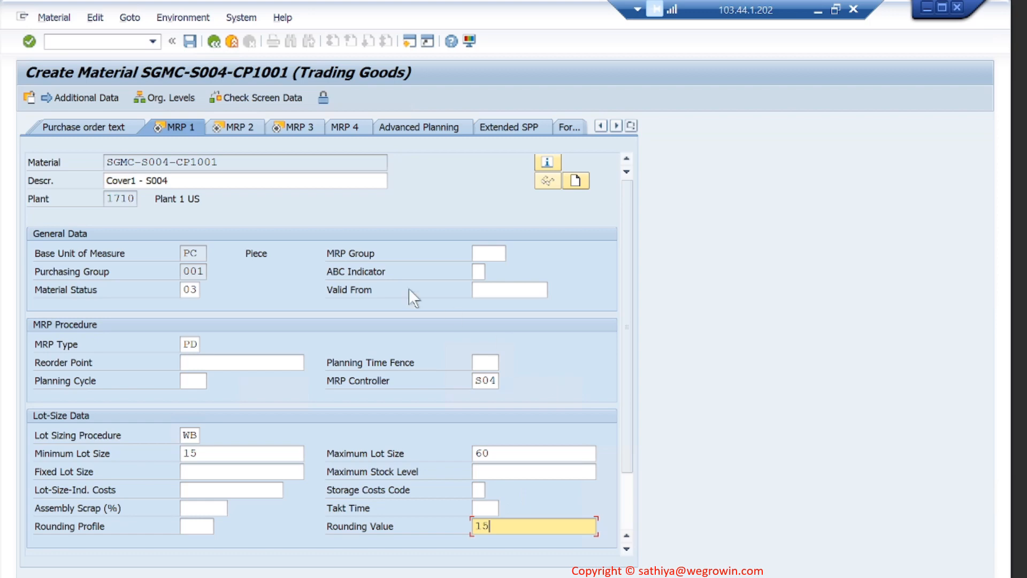
pyautogui.scroll(-3, 389, 414)
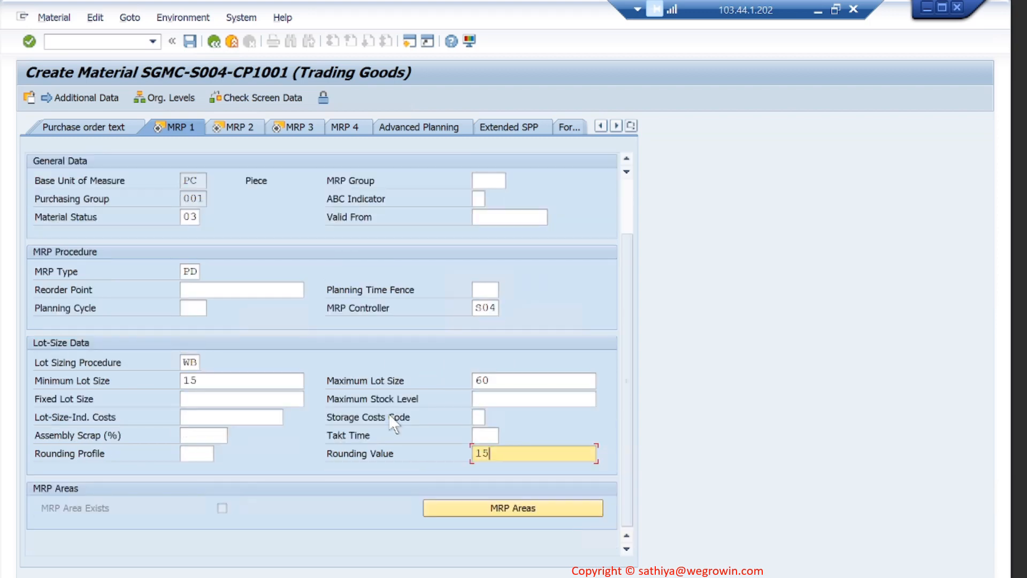
pyautogui.press('Return')
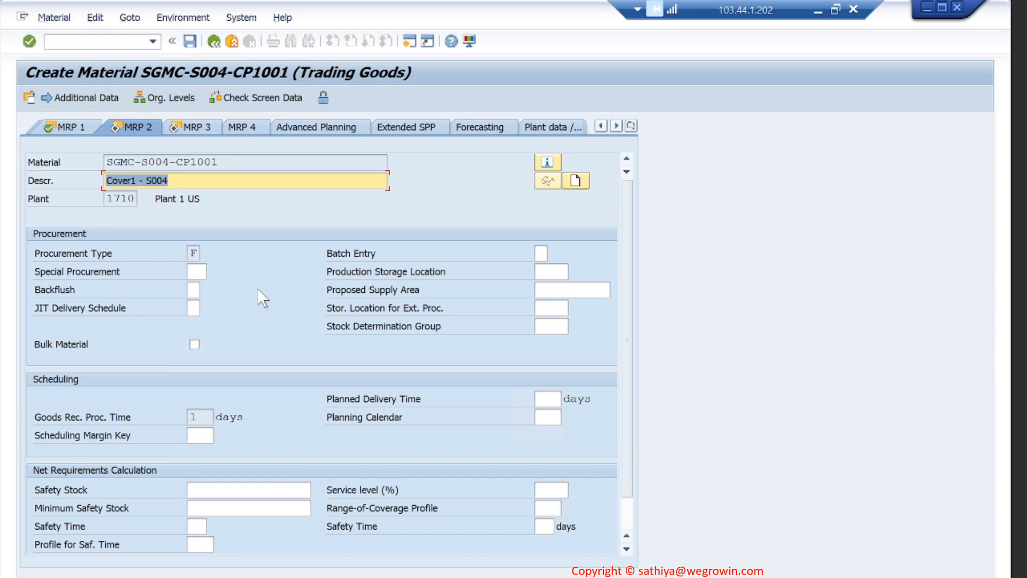
# Check the reference material's MRP 2 data and set the new material's production storage location and external procurement storage location to 171A.
pyautogui.click(268, 577)
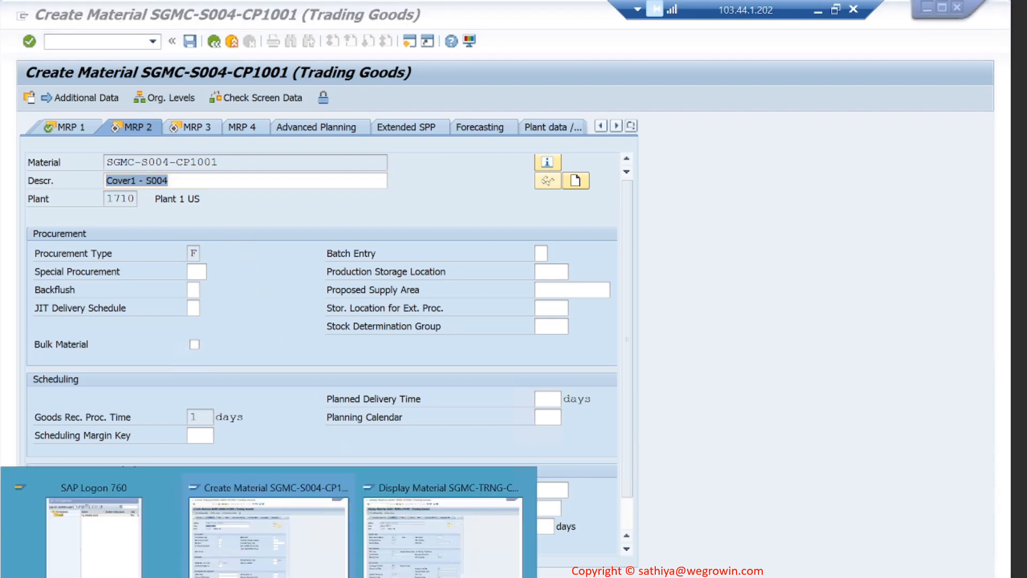
pyautogui.click(409, 556)
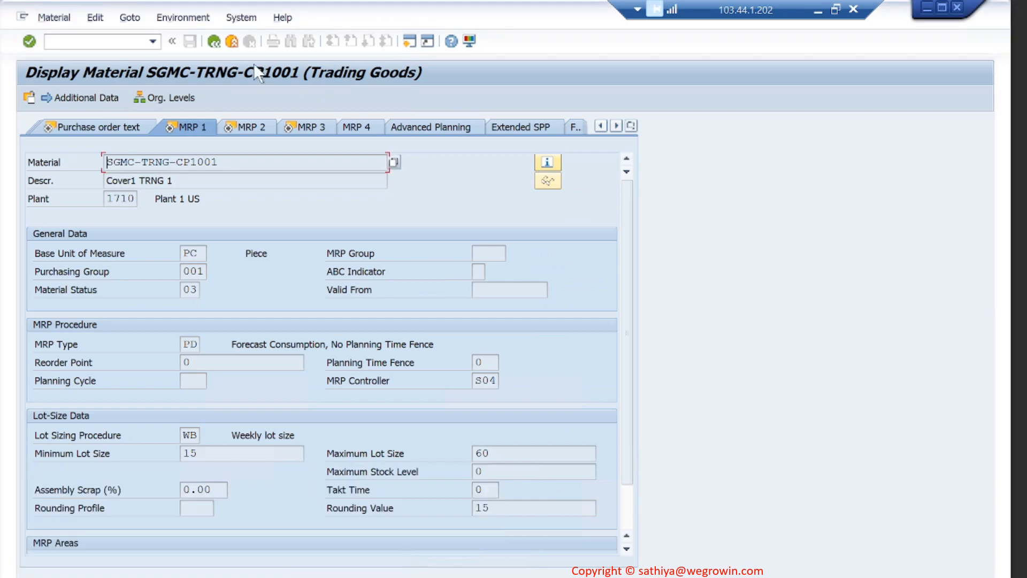
pyautogui.click(252, 124)
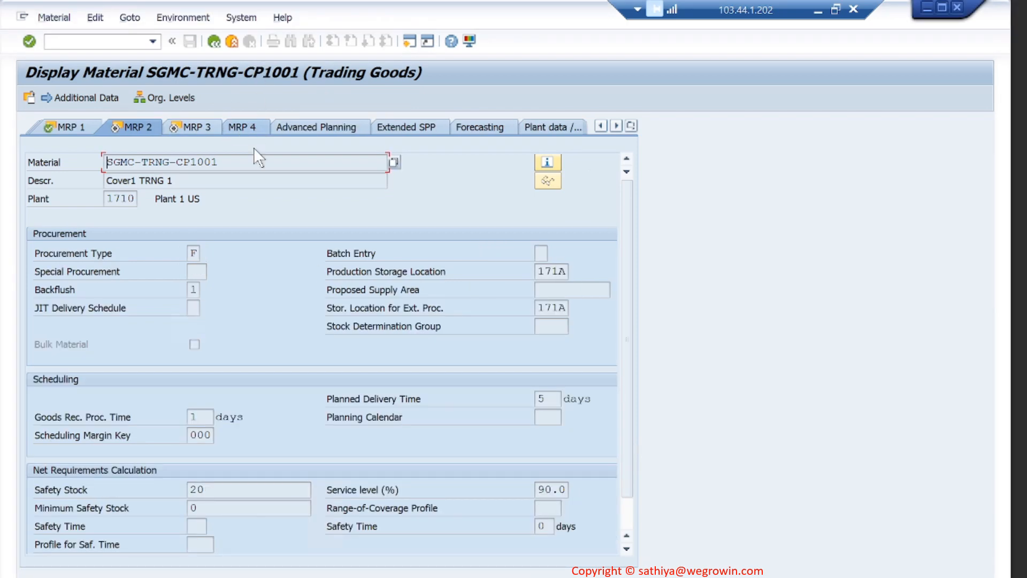
pyautogui.moveTo(267, 577)
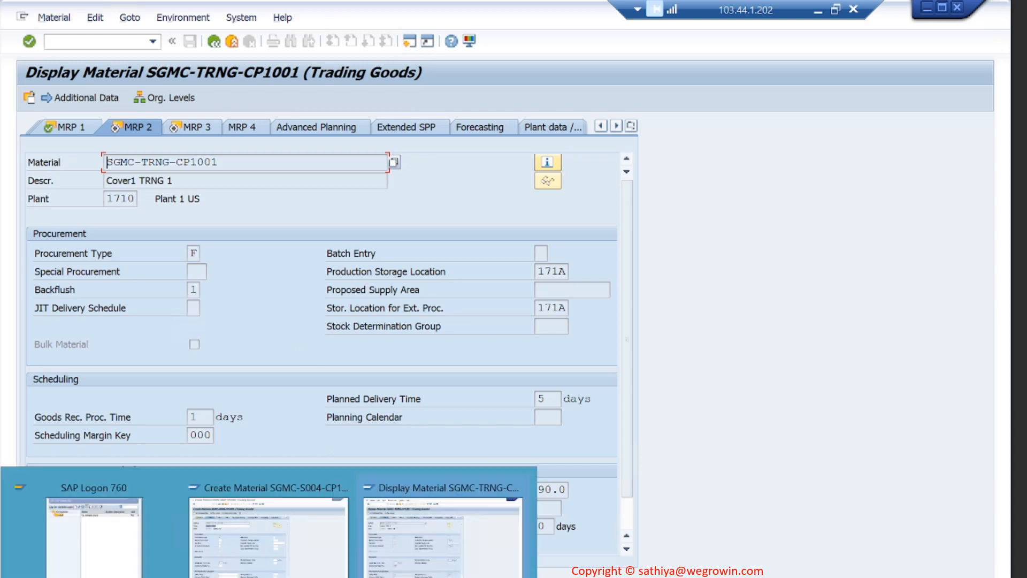
pyautogui.click(269, 535)
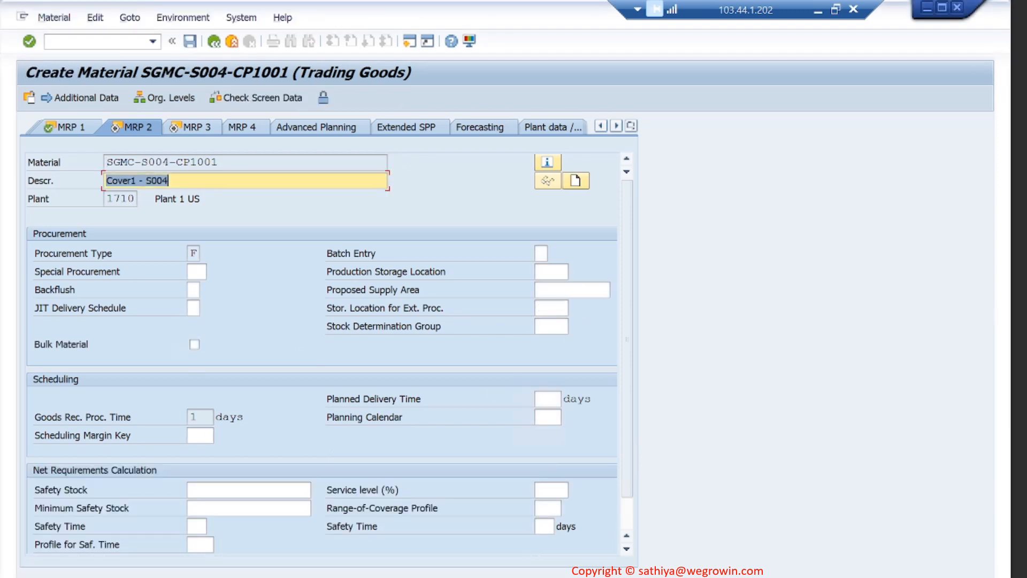
pyautogui.click(550, 271)
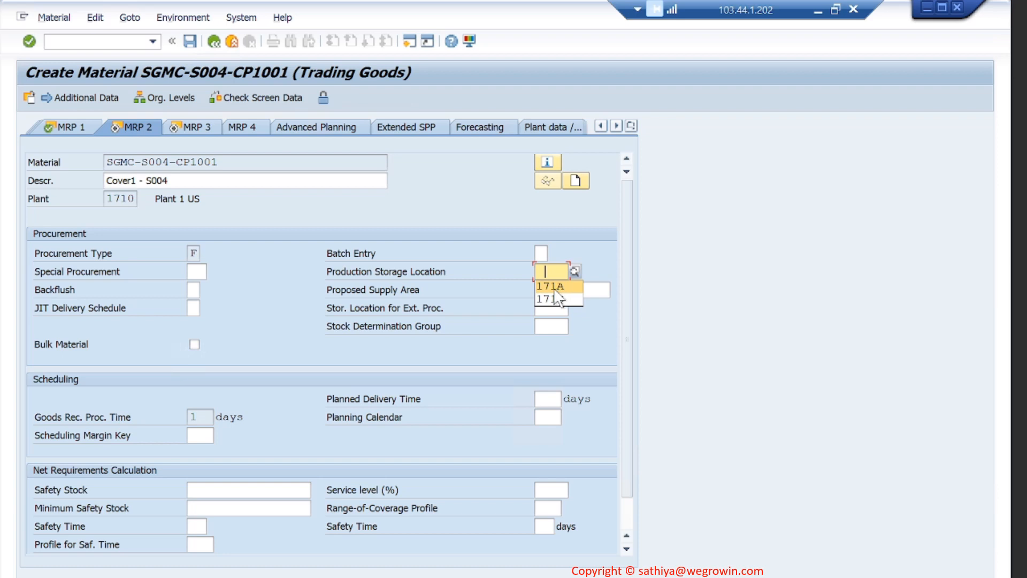
pyautogui.click(554, 291)
pyautogui.click(550, 308)
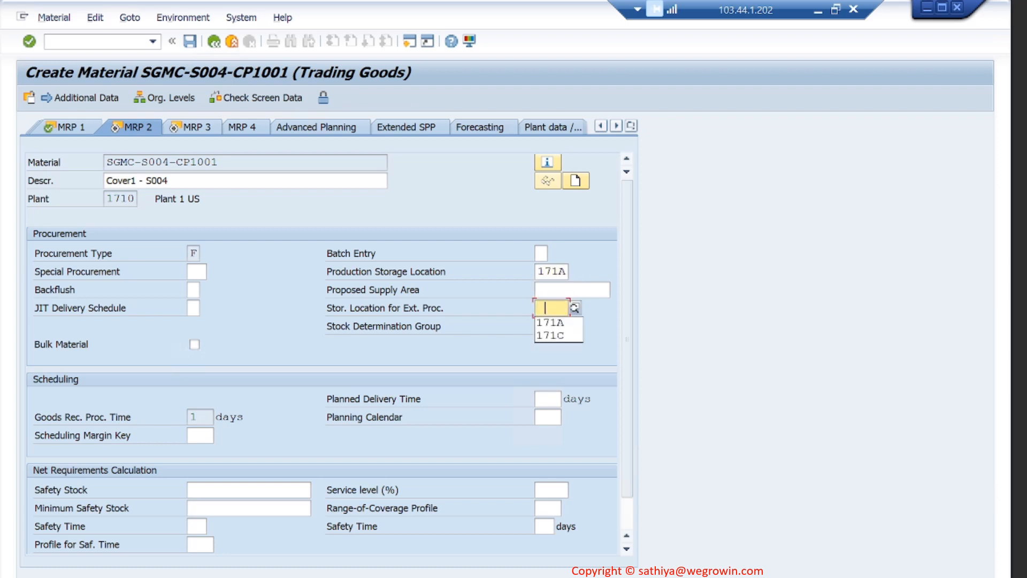
pyautogui.click(554, 323)
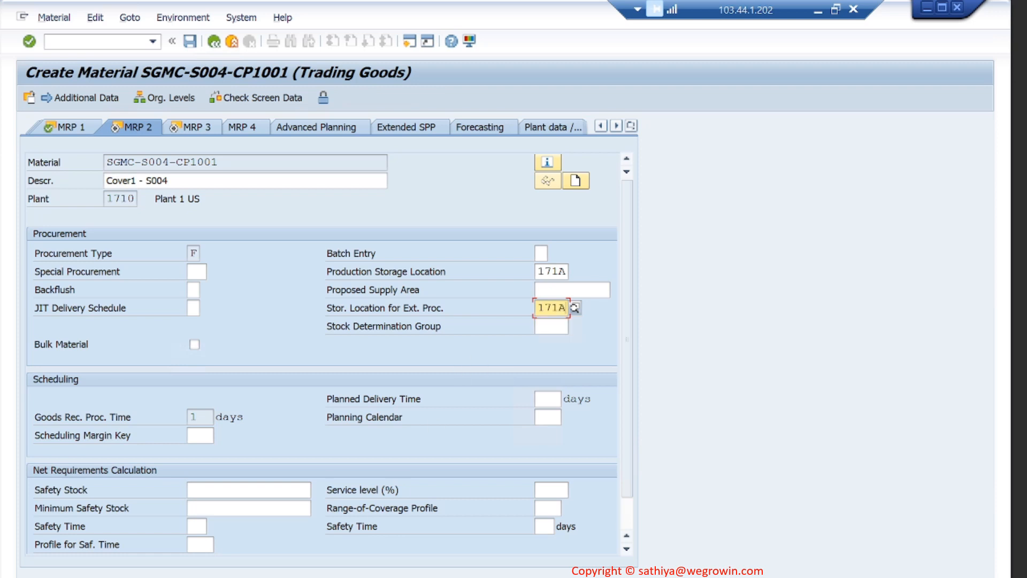
# Compare with the reference material's scheduling data and set the new material's planned delivery time to 5 days.
pyautogui.click(458, 549)
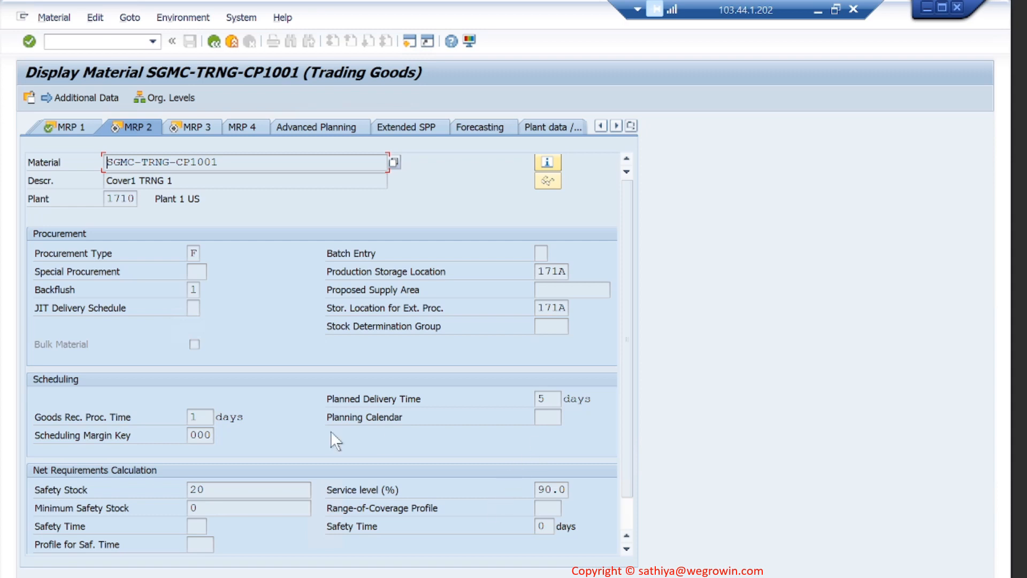
pyautogui.click(273, 577)
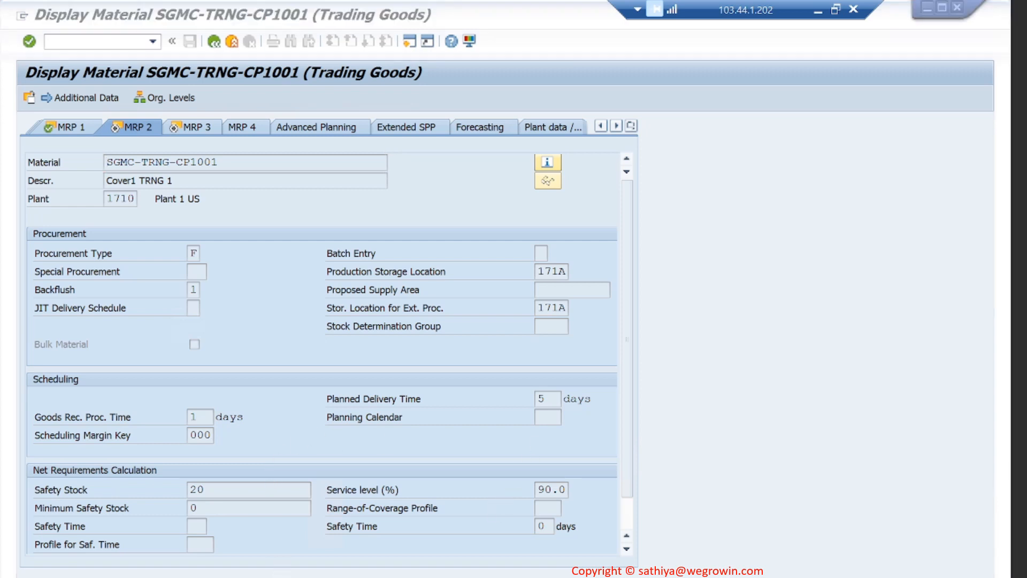
pyautogui.click(313, 537)
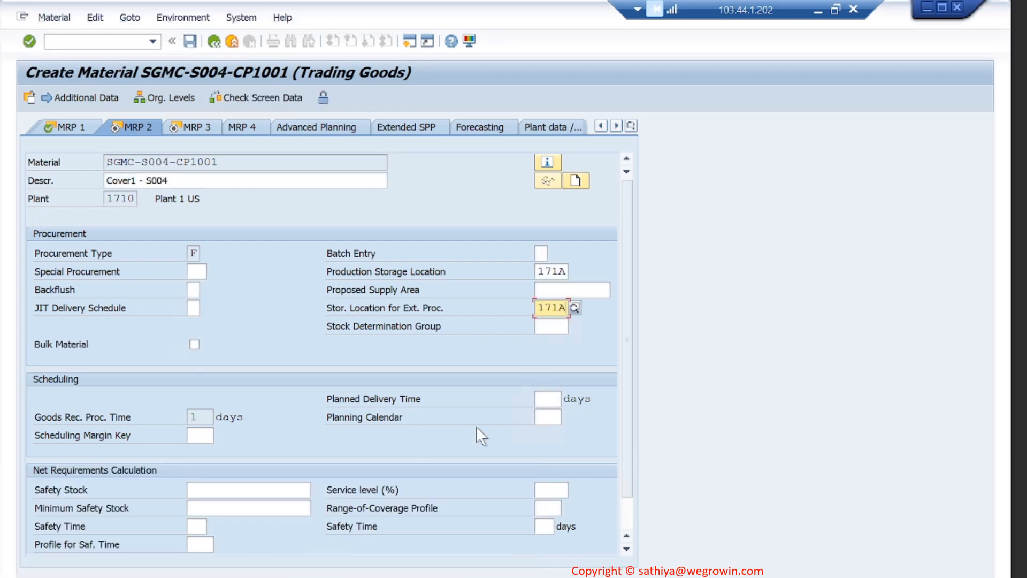
pyautogui.click(547, 399)
pyautogui.write('5')
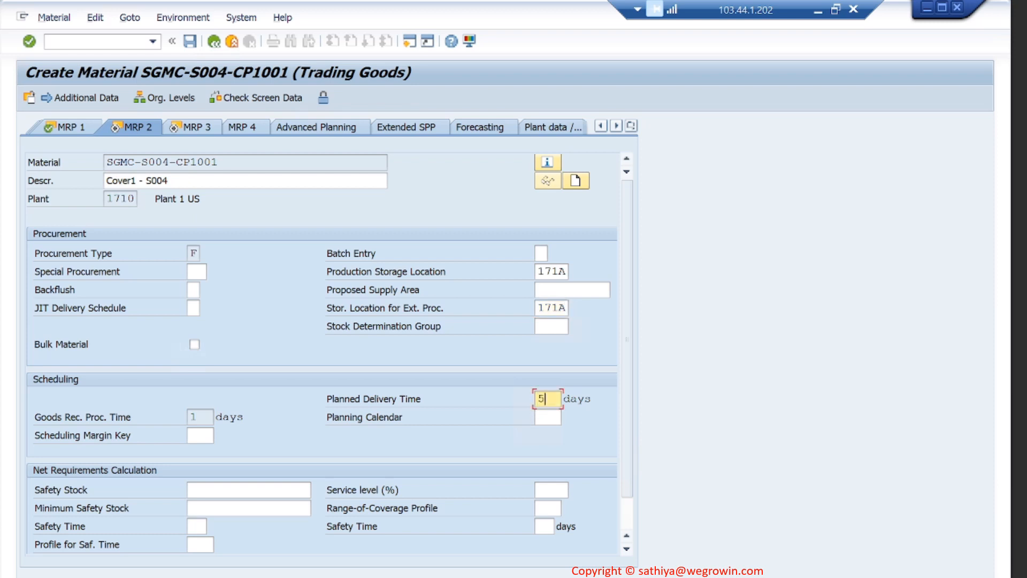
# Set the safety stock to 20 and the service level to 90 percent in the net requirements calculation.
pyautogui.click(270, 489)
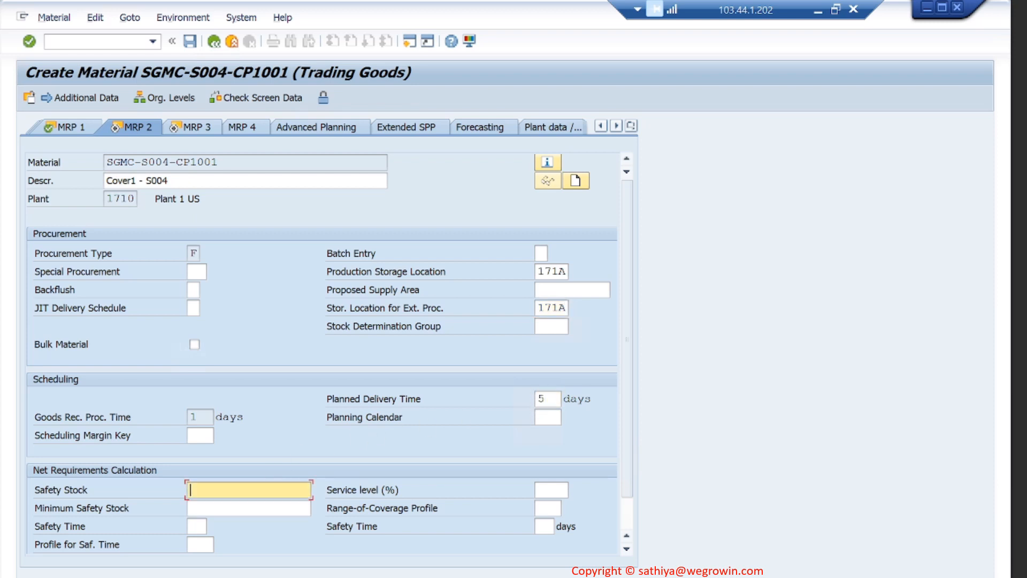
pyautogui.write('20')
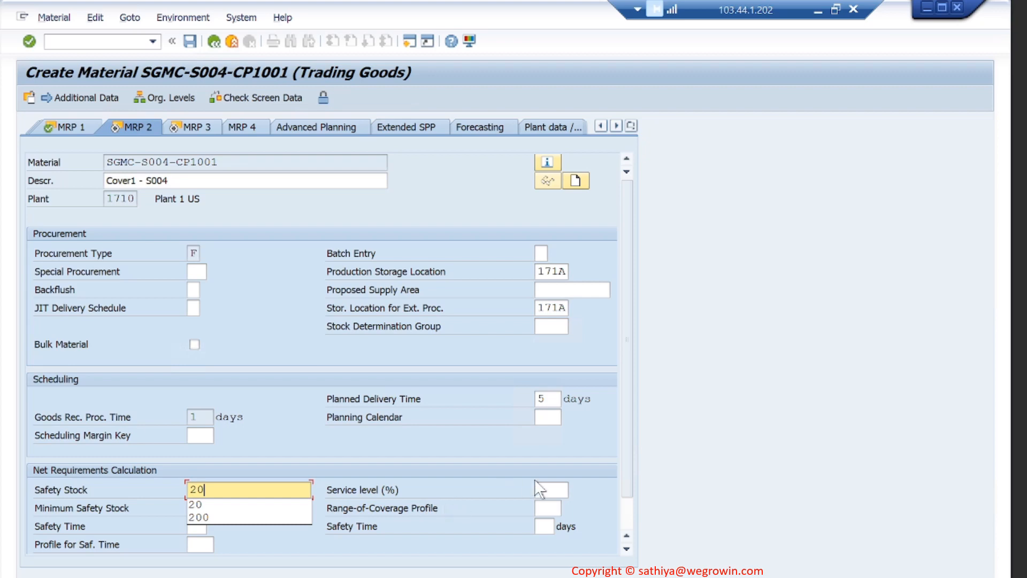
pyautogui.press('Tab')
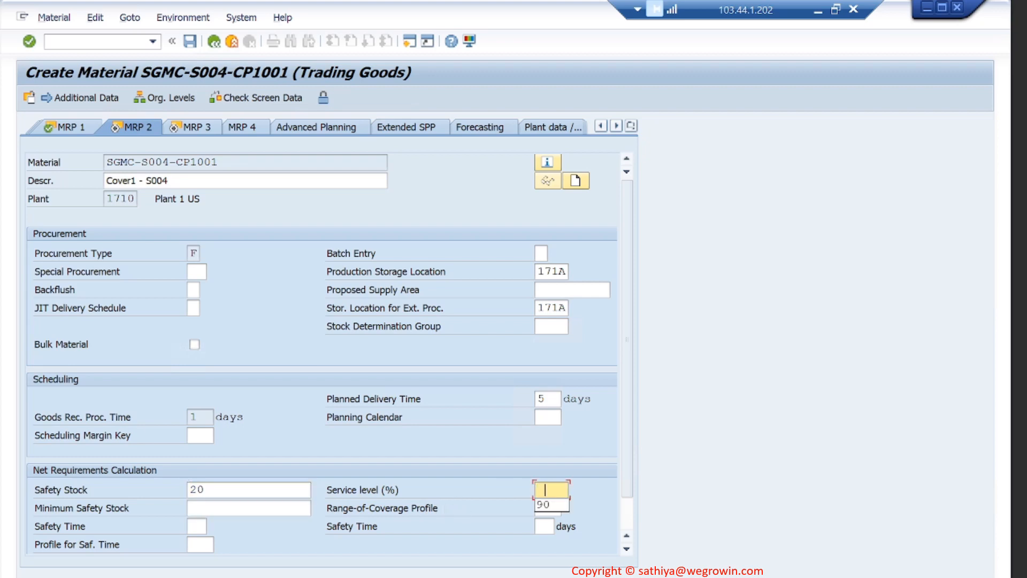
pyautogui.click(546, 506)
pyautogui.scroll(-1, 483, 498)
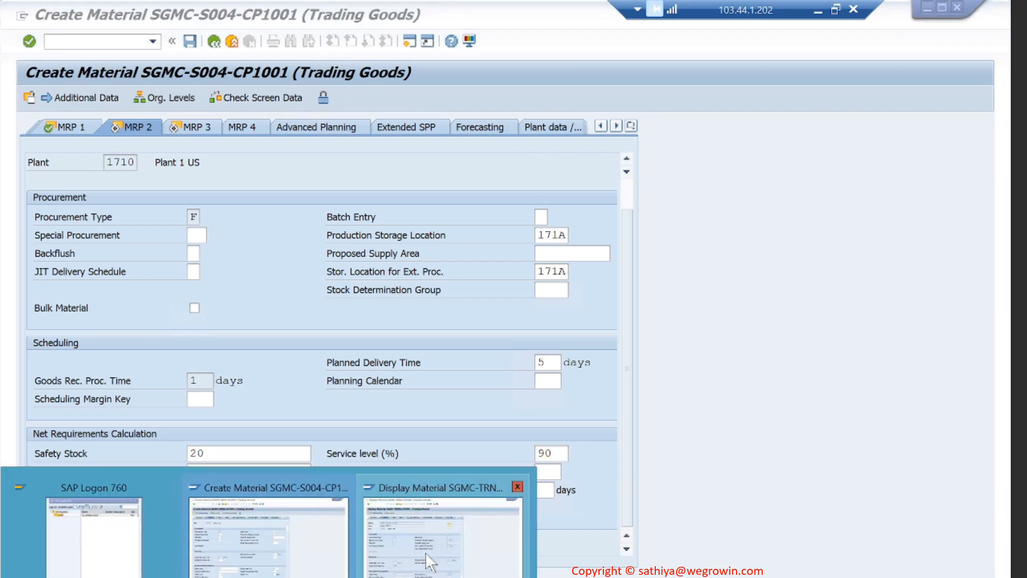
# Bring up the reference material's MRP 3 data, and continue to the MRP 3 view of the new material.
pyautogui.click(432, 550)
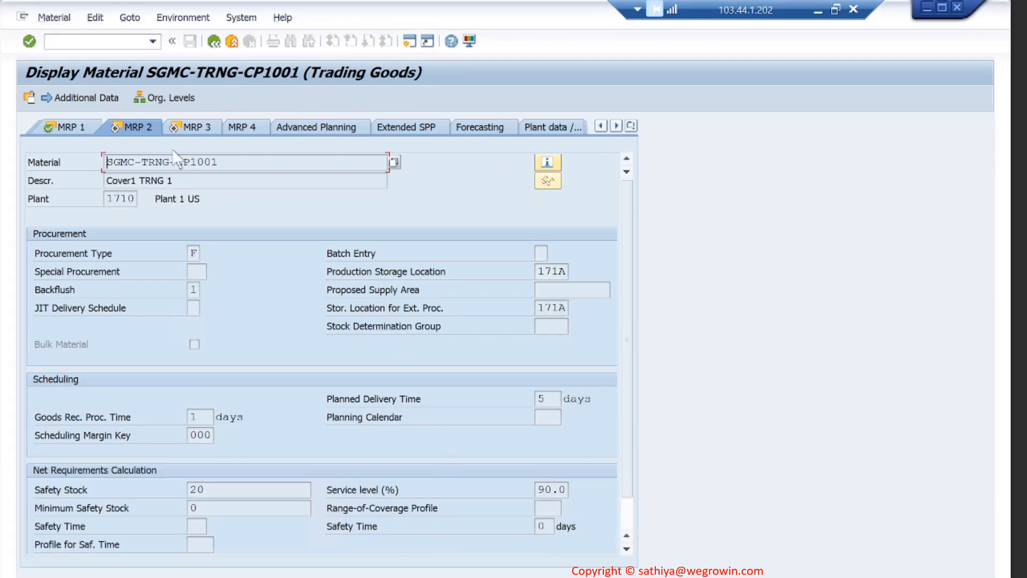
pyautogui.click(201, 129)
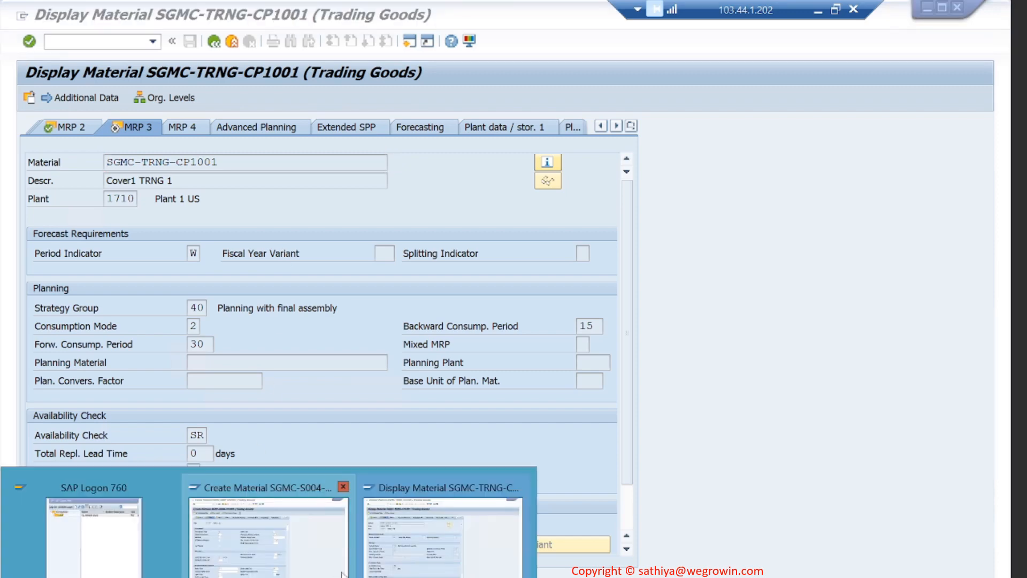
pyautogui.click(321, 554)
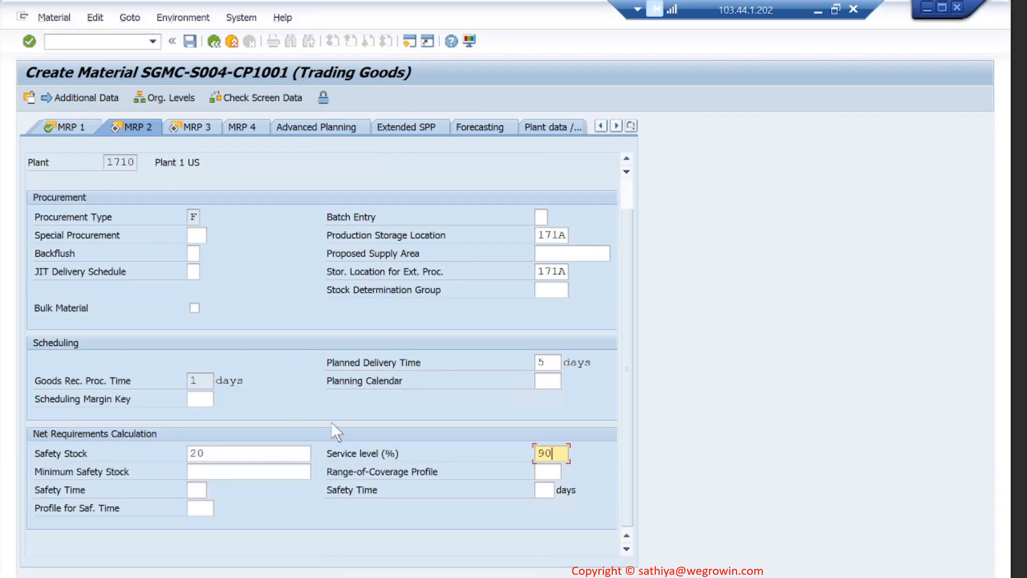
pyautogui.press('Return')
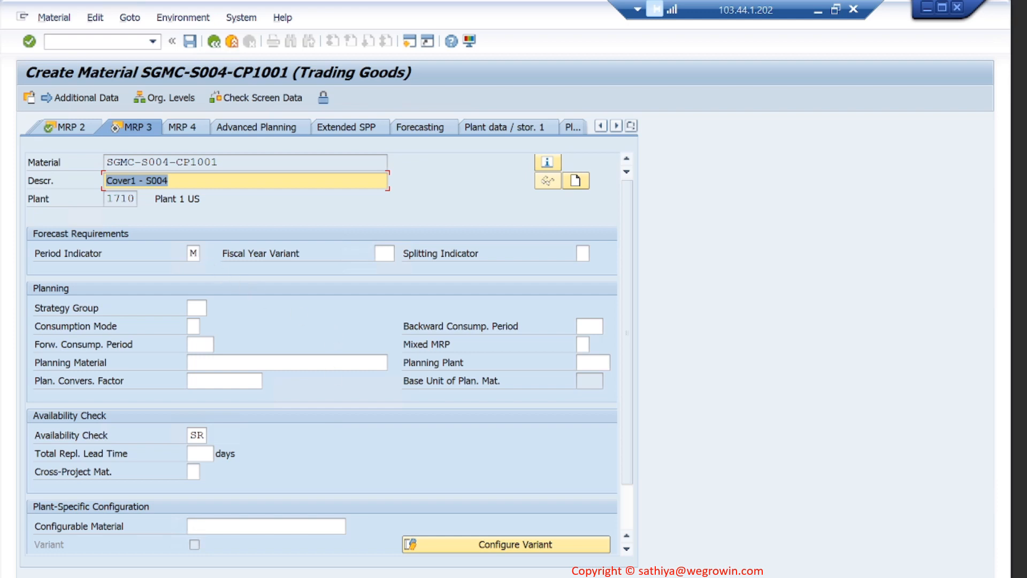
# Read the field help for the period indicator and set it to W, Weekly.
pyautogui.click(196, 254)
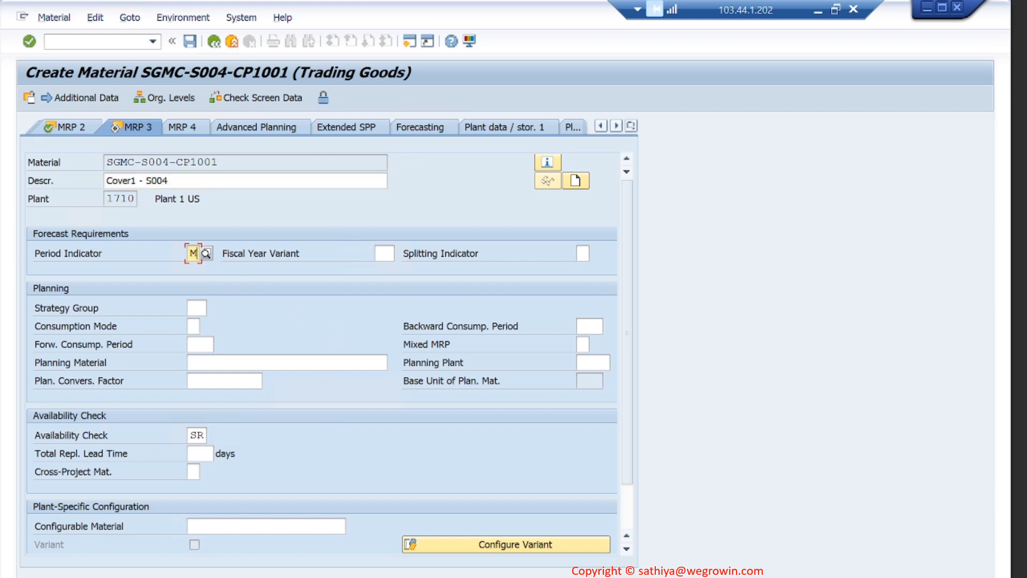
pyautogui.press('F1')
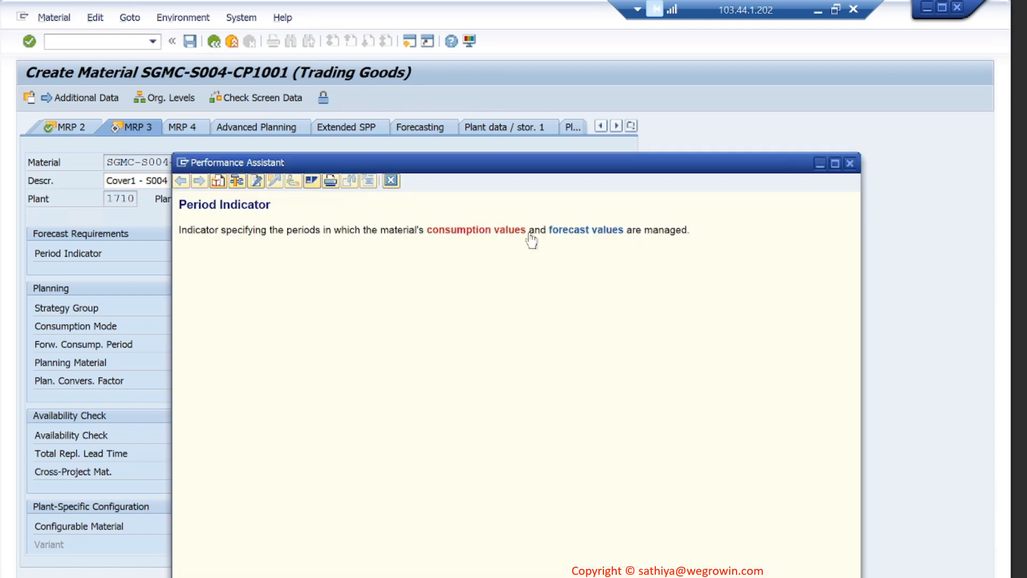
pyautogui.click(853, 164)
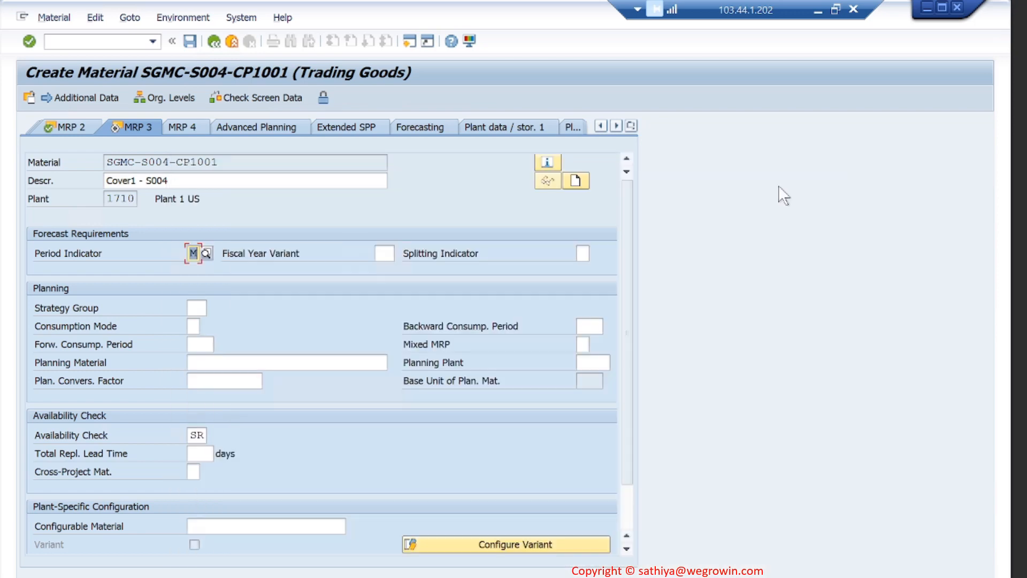
pyautogui.click(206, 252)
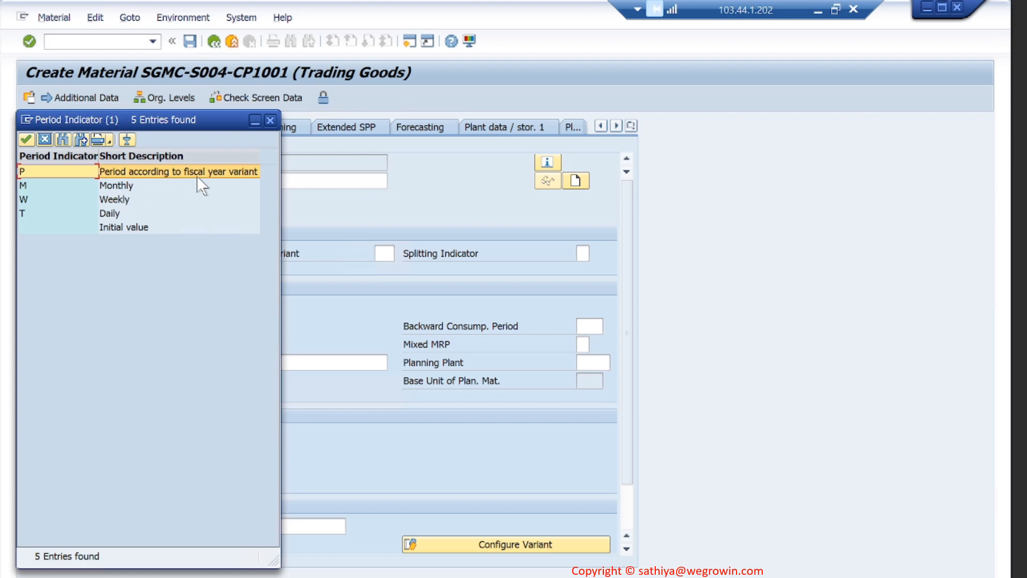
pyautogui.click(118, 201)
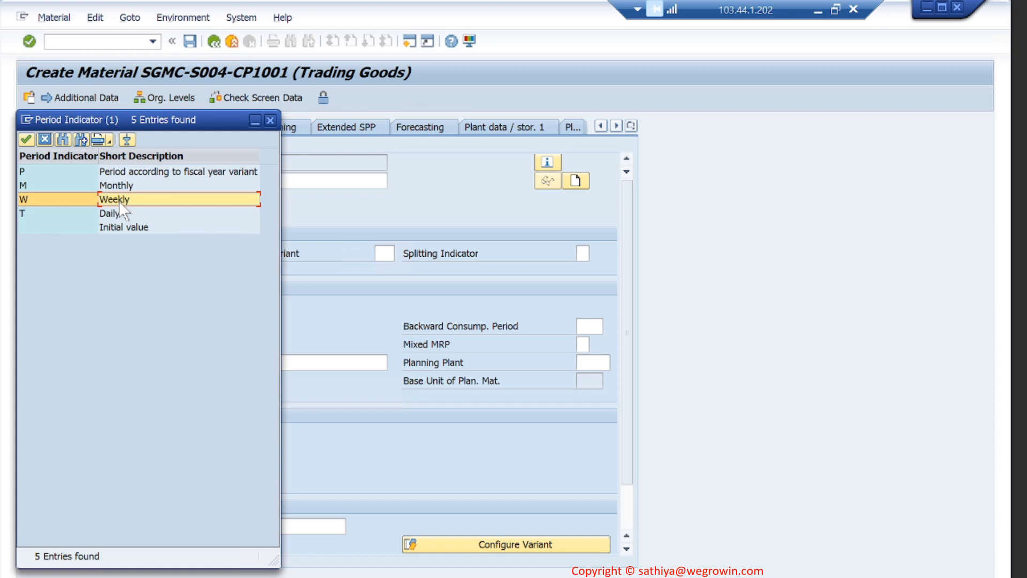
pyautogui.doubleClick(119, 201)
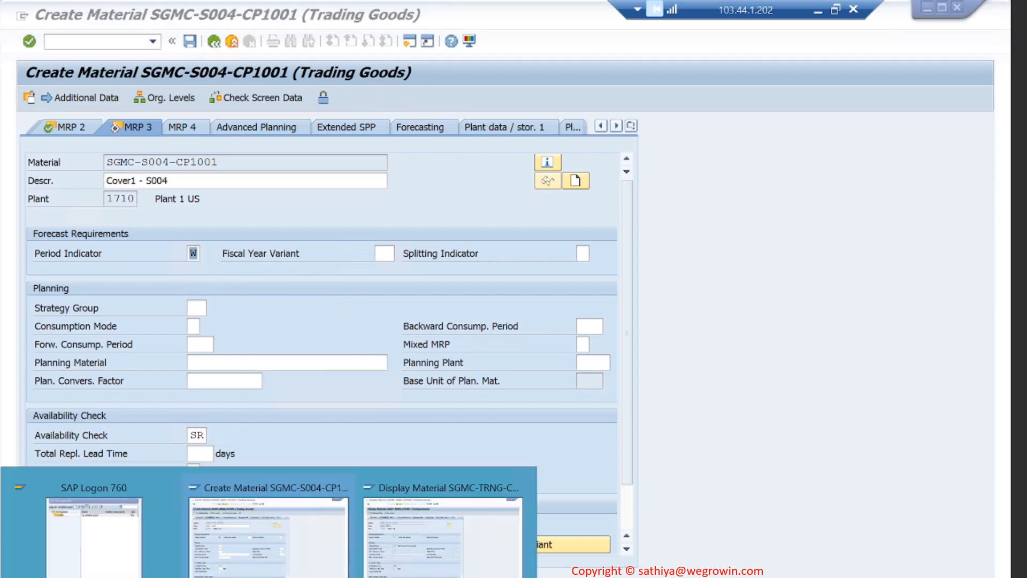
# Check the reference material's MRP 3 data and set the new material's strategy group to 40, Planning with final assembly.
pyautogui.click(412, 570)
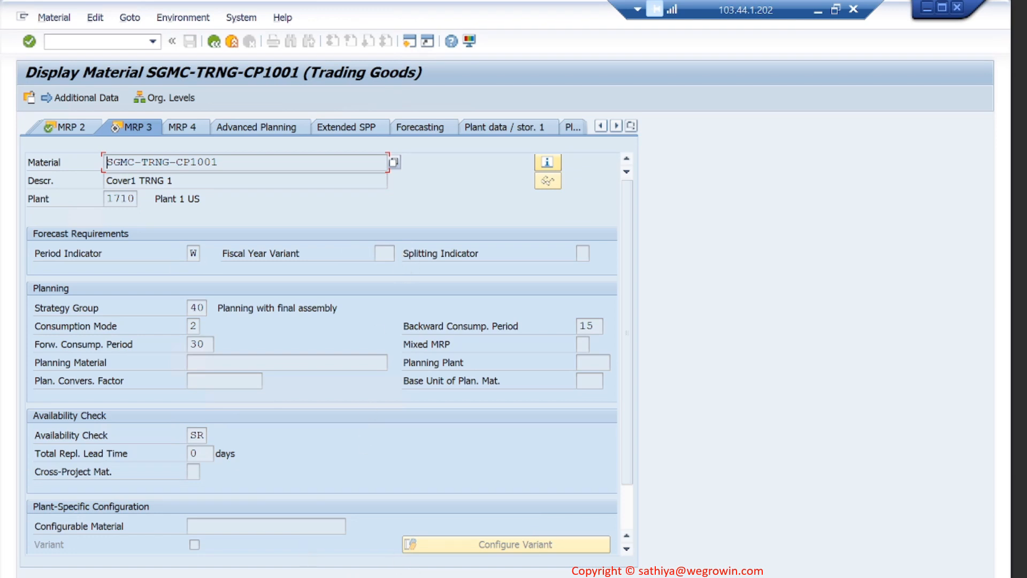
pyautogui.click(295, 543)
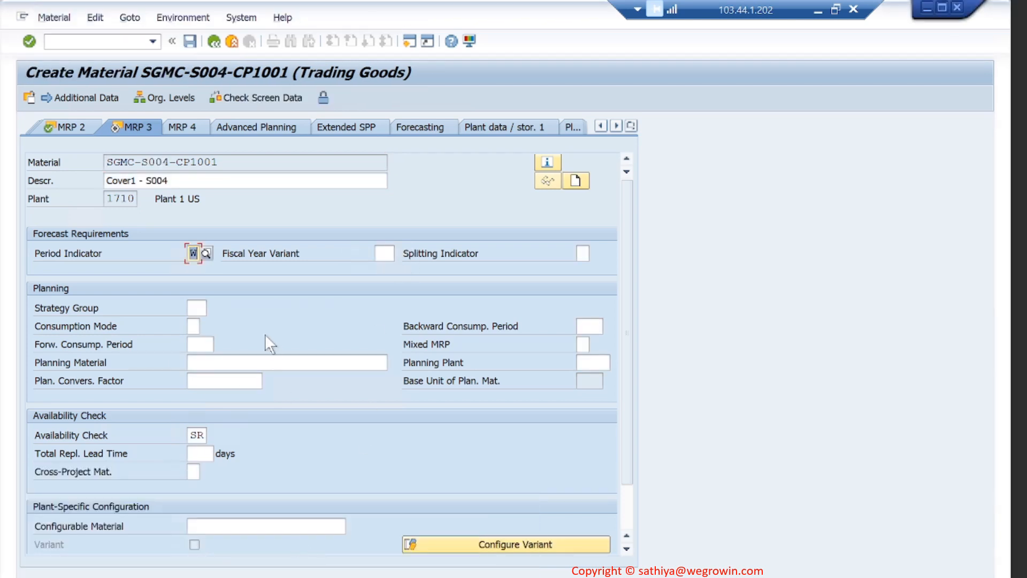
pyautogui.click(196, 308)
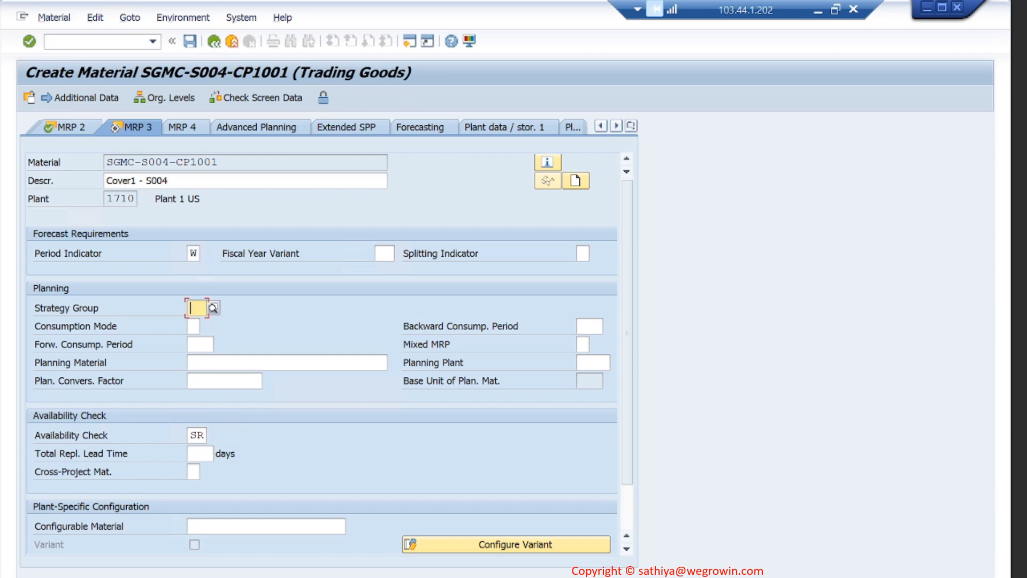
pyautogui.click(214, 308)
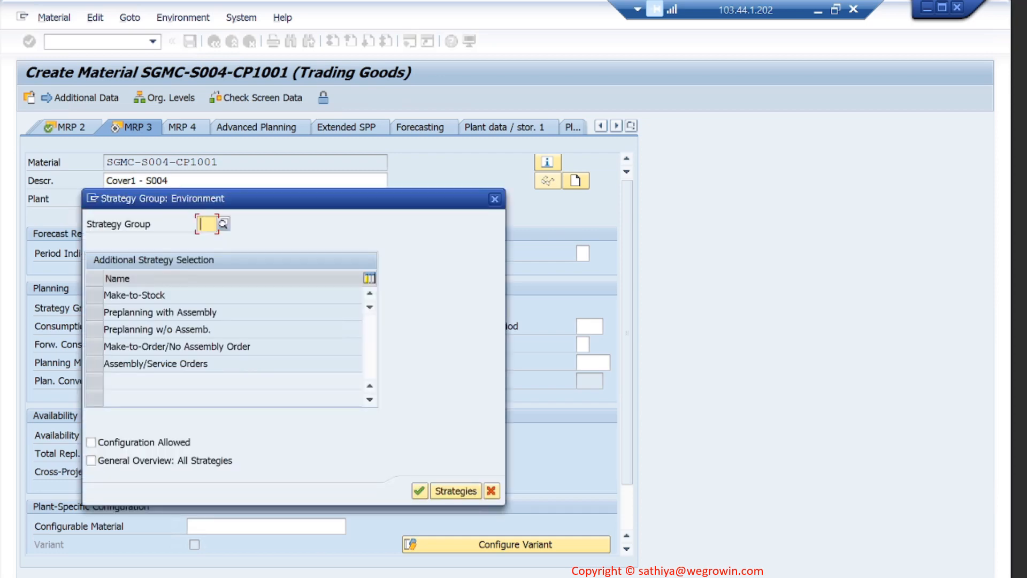
pyautogui.write('40')
pyautogui.press('Return')
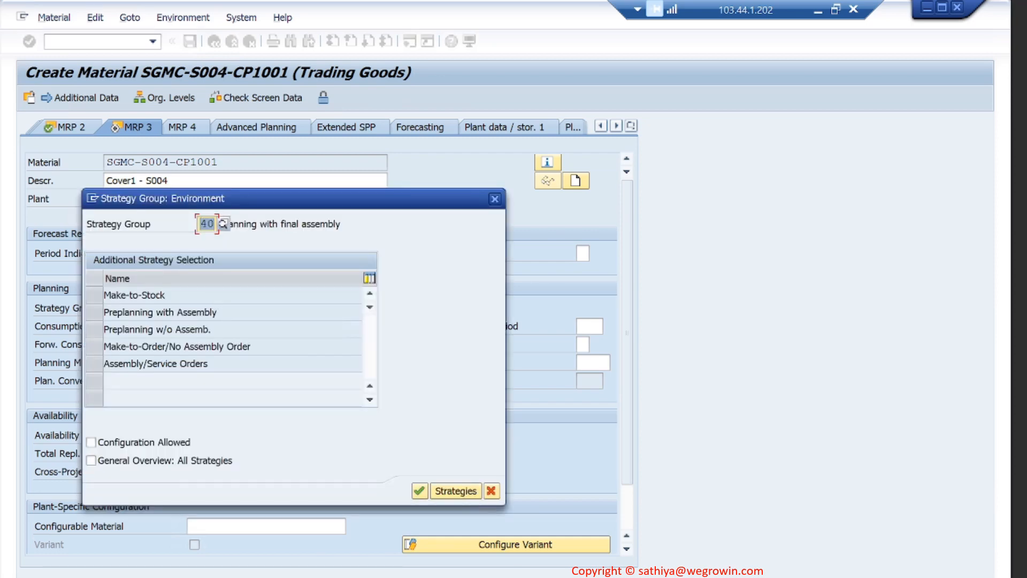
pyautogui.click(419, 489)
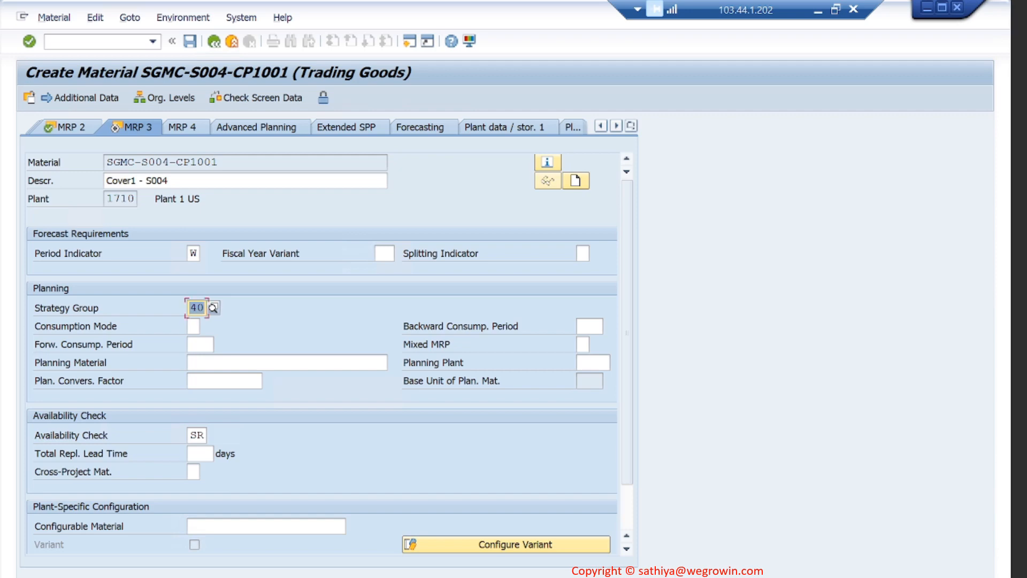
# Compare with the reference material's planning data and set the new material's consumption mode to 2, Backward/forward consumption.
pyautogui.click(432, 568)
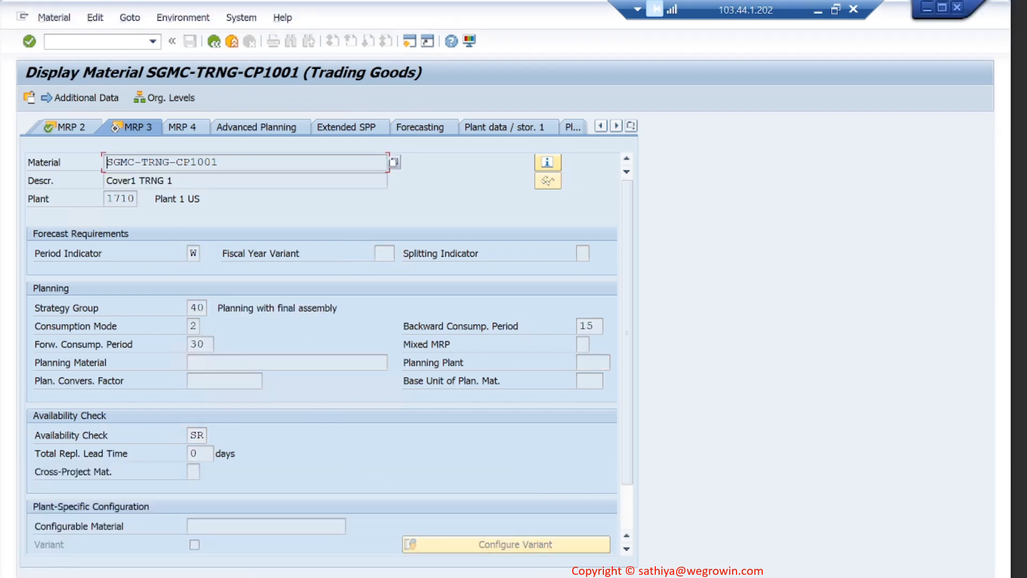
pyautogui.click(253, 576)
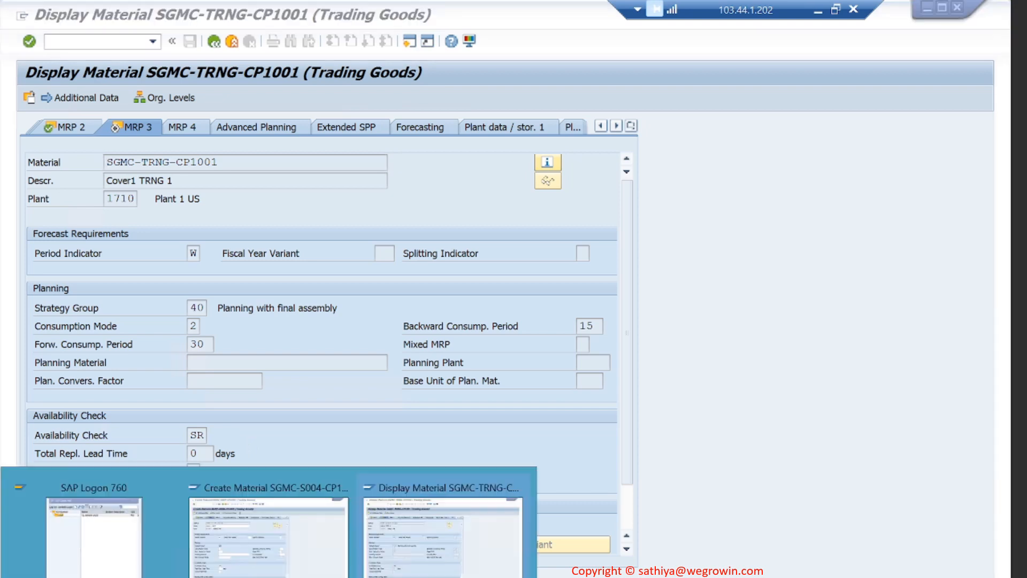
pyautogui.click(286, 561)
pyautogui.click(194, 326)
pyautogui.write('2')
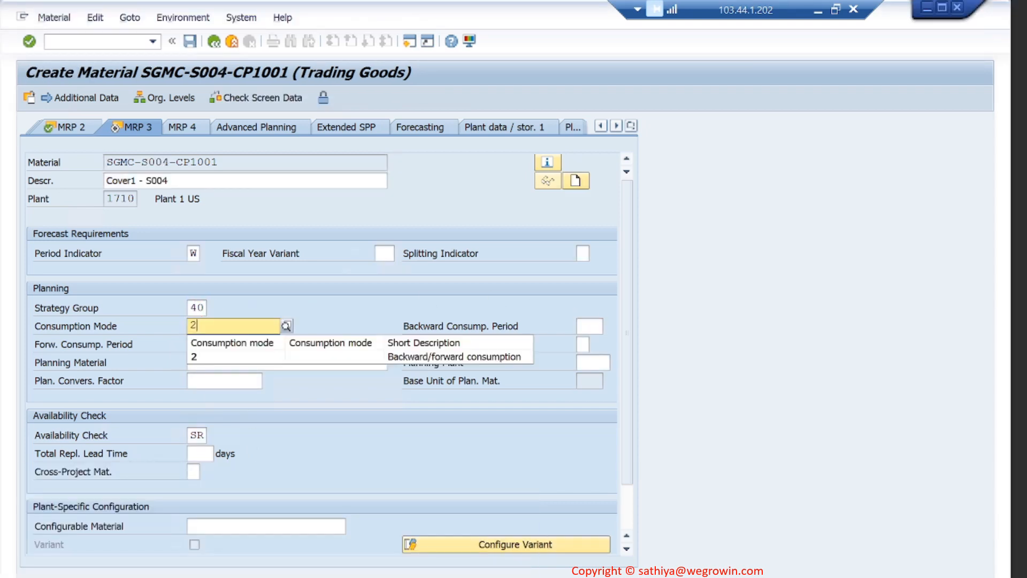
# Set the new material's backward consumption period to 15 and its forward consumption period to 30.
pyautogui.press('Tab')
pyautogui.write('15')
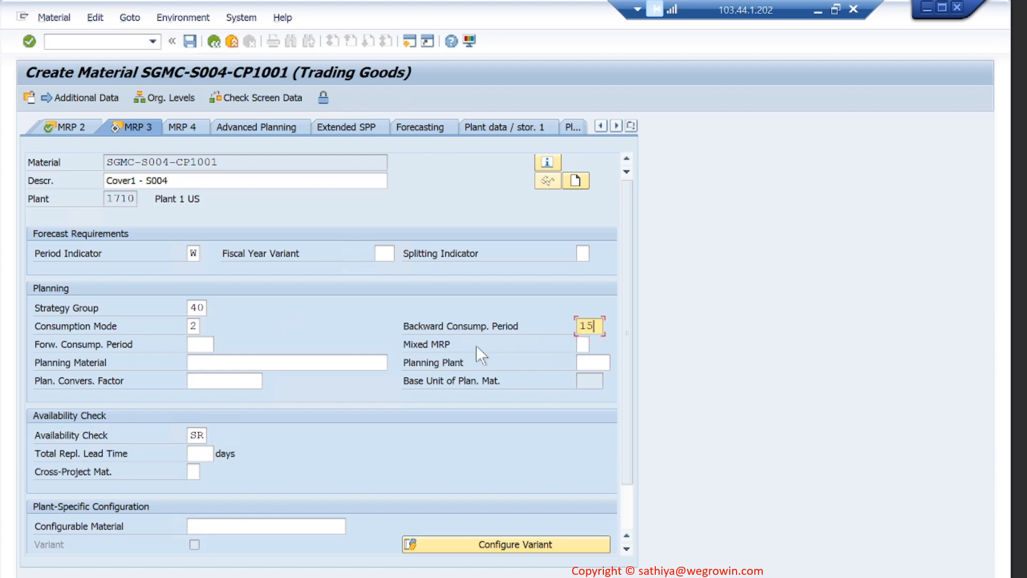
pyautogui.press('Tab')
pyautogui.write('30')
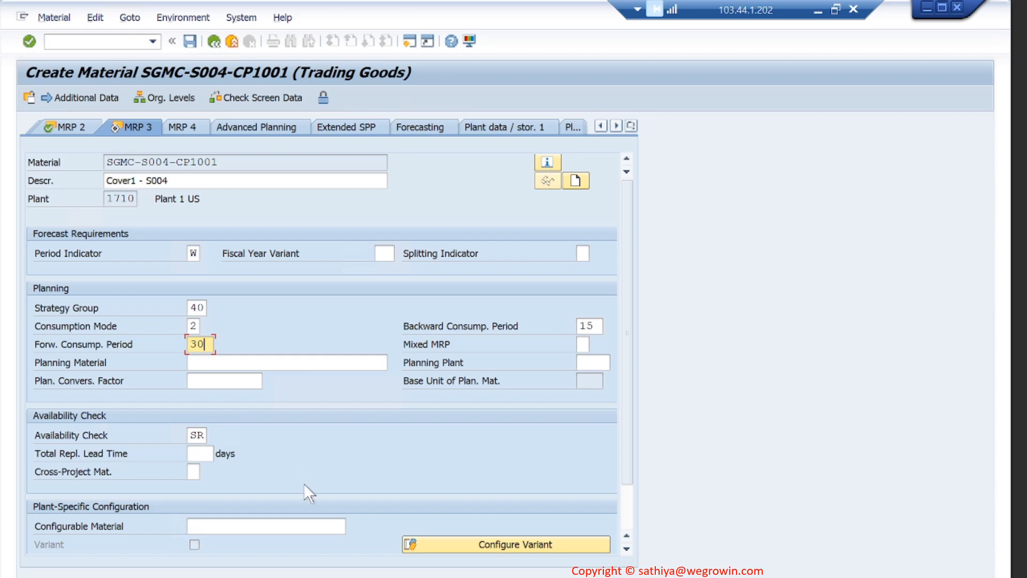
# Check the reference material's remaining MRP 3 data, including the availability check section, and return to the new material.
pyautogui.click(268, 577)
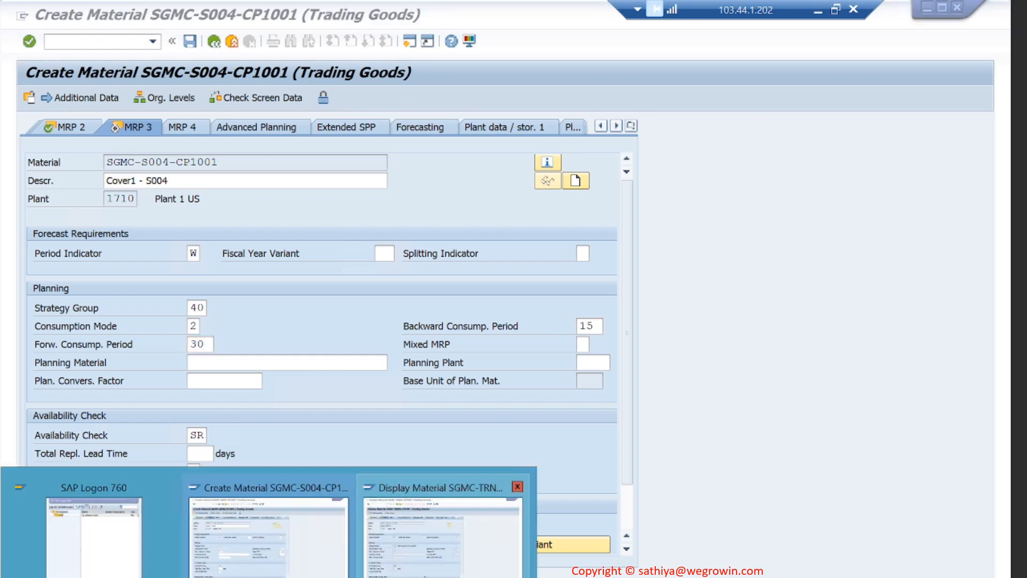
pyautogui.click(426, 576)
pyautogui.scroll(-1, 373, 533)
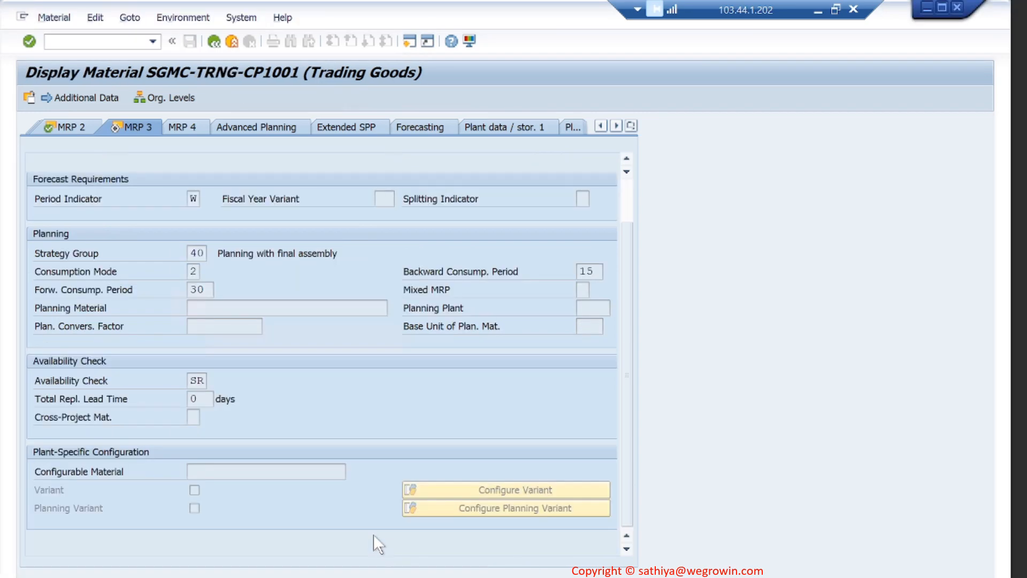
pyautogui.click(268, 576)
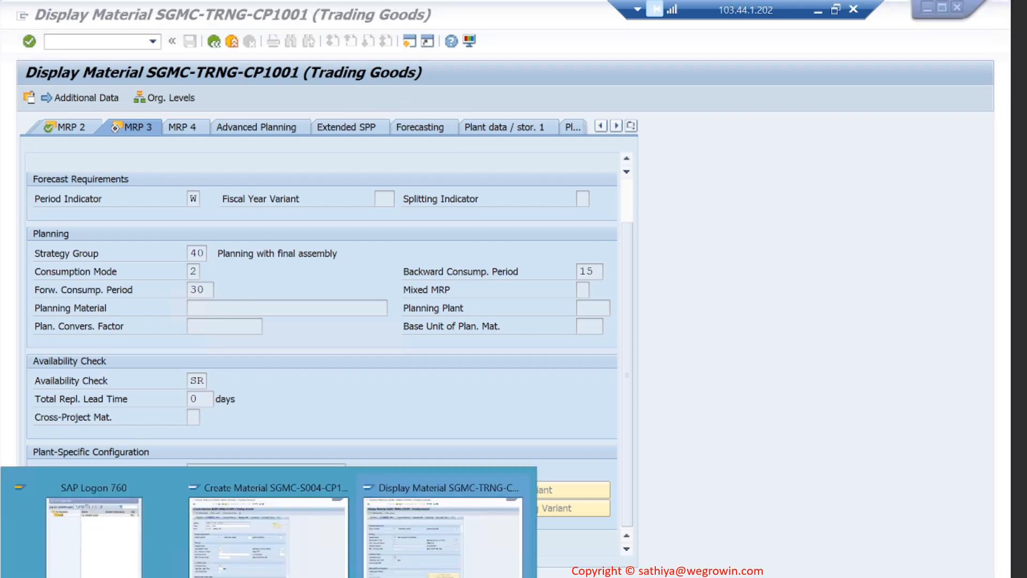
pyautogui.click(298, 568)
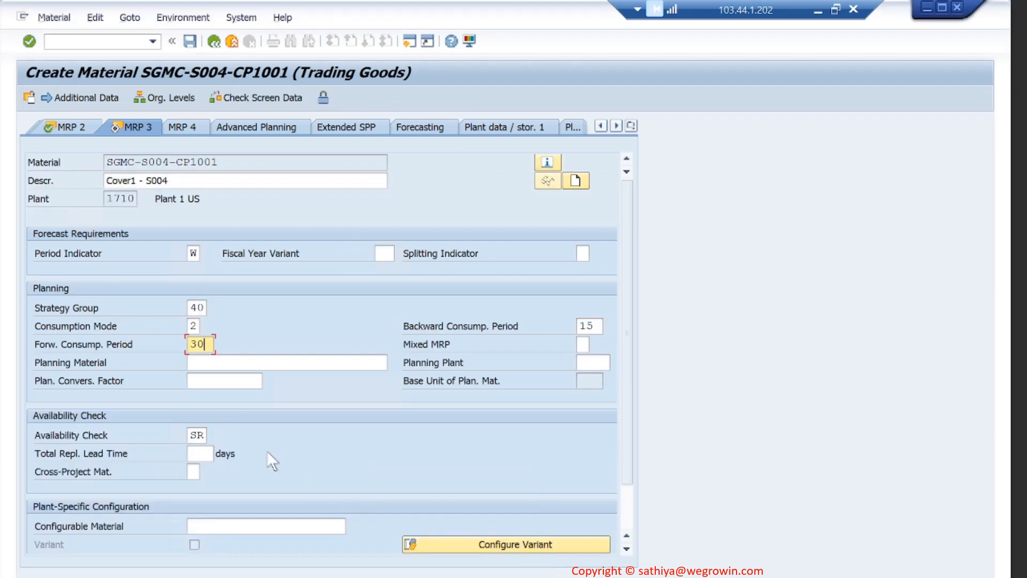
# Keep SR as the new material's availability check, complete the MRP 3 view and save the material.
pyautogui.click(197, 435)
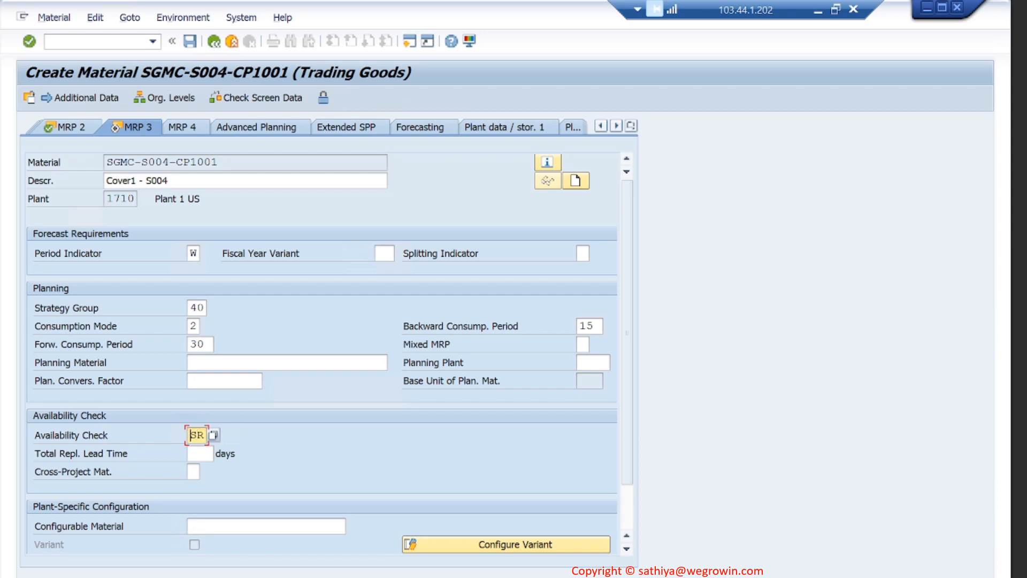
pyautogui.moveTo(190, 435); pyautogui.dragTo(204, 435)
pyautogui.click(197, 435)
pyautogui.click(190, 435)
pyautogui.moveTo(191, 435); pyautogui.dragTo(204, 435)
pyautogui.press('Return')
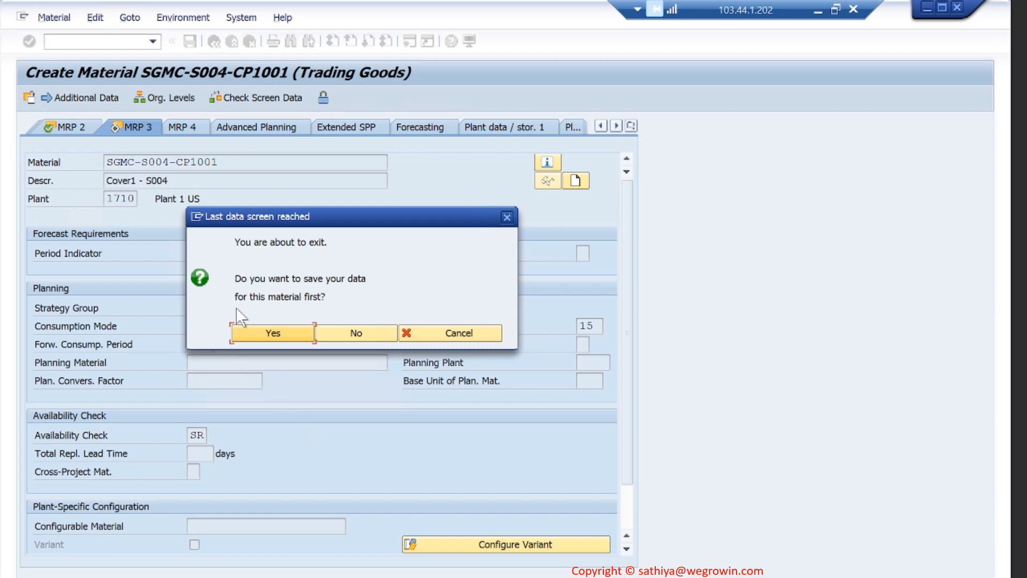
pyautogui.click(272, 335)
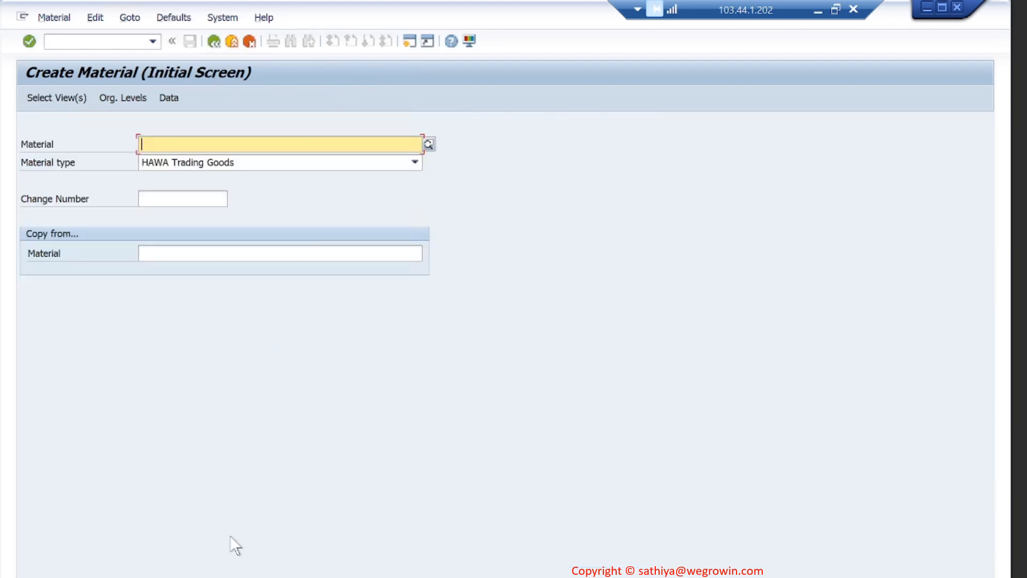
# Open the details of the status message for the saved material and minimize the remote desktop session.
pyautogui.doubleClick(134, 576)
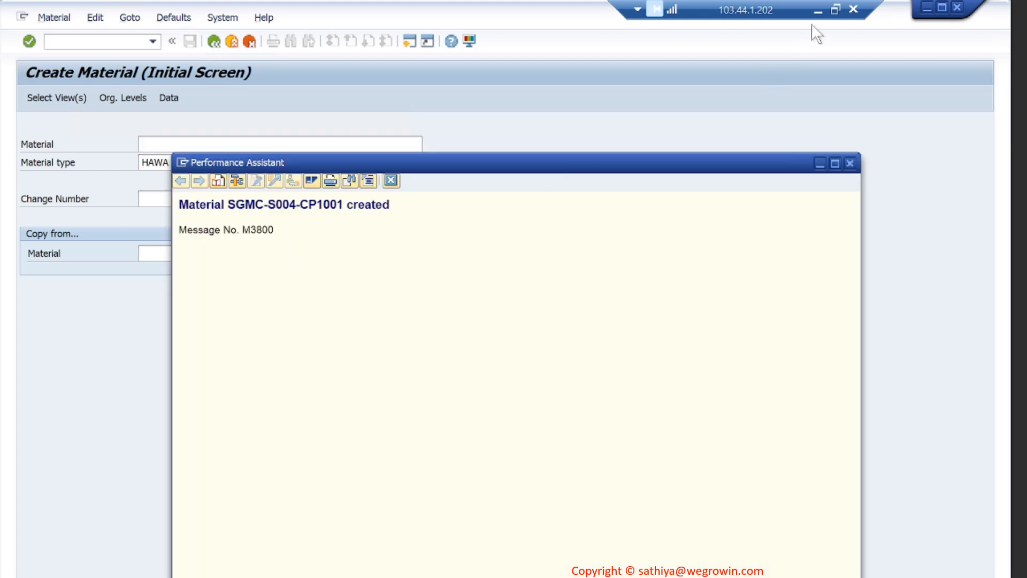
pyautogui.click(819, 10)
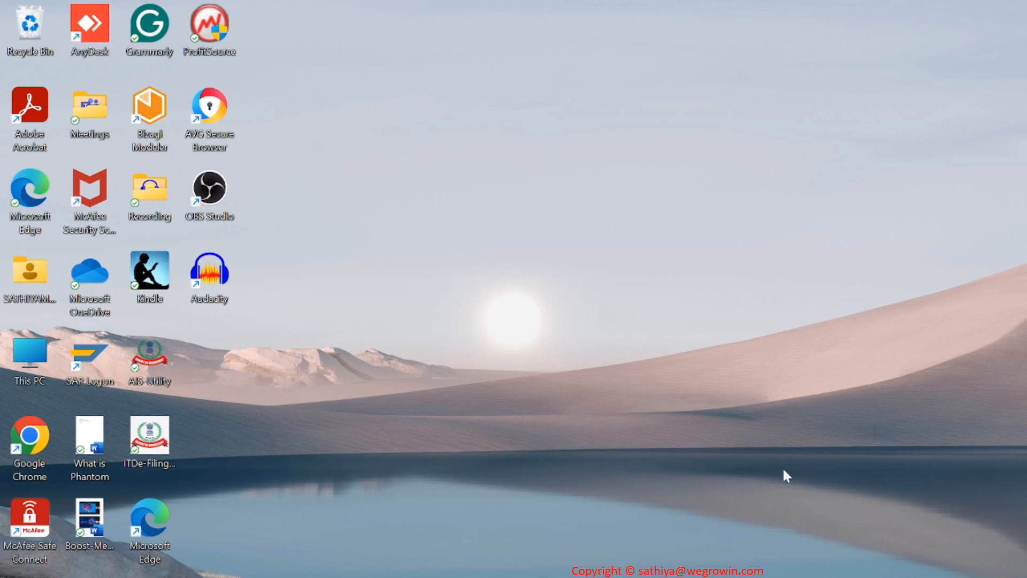